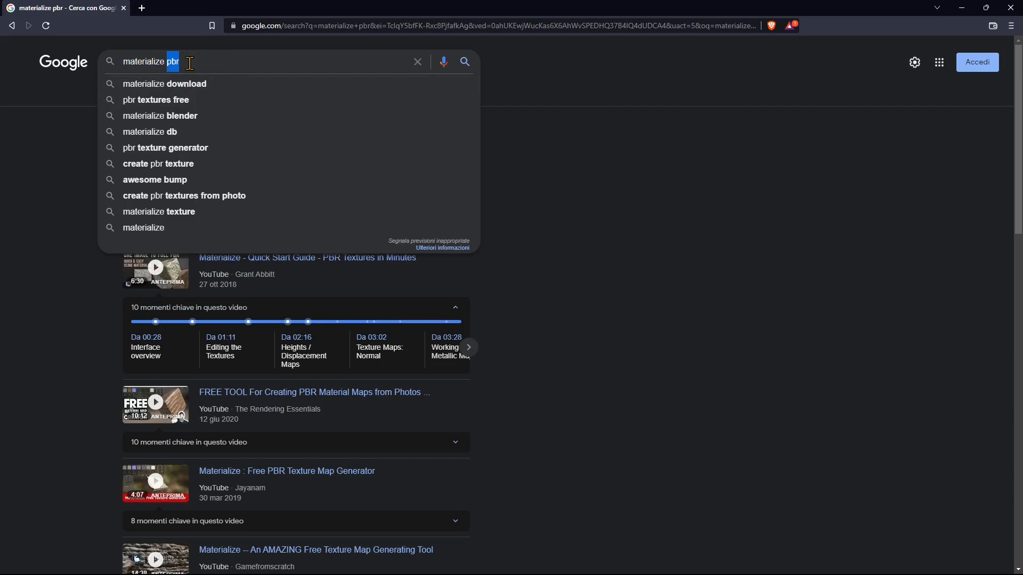
# Open the "Materialize - Bounding Box Software" search result in a new tab and switch to it.
pyautogui.click(73, 204)
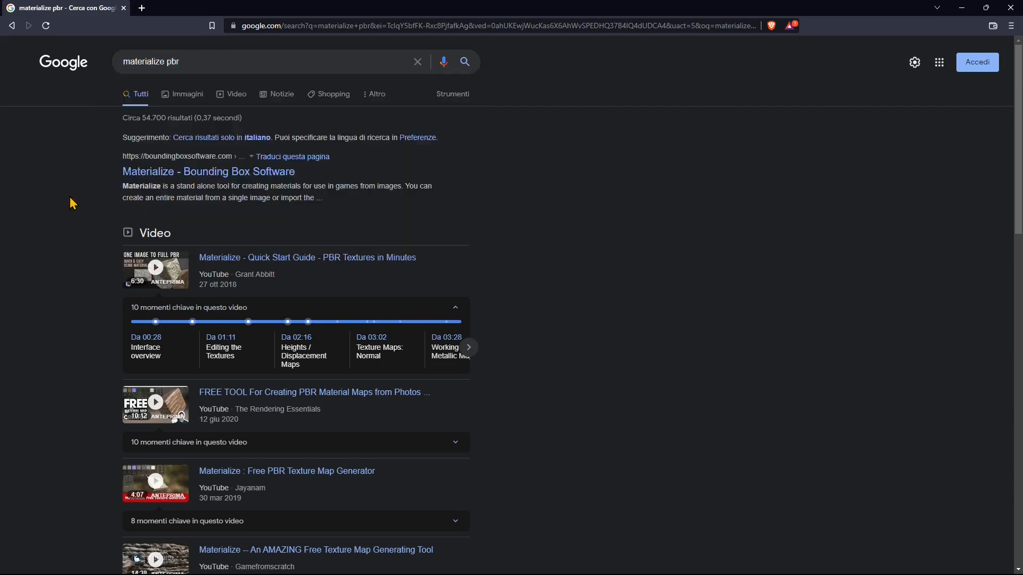
pyautogui.rightClick(189, 175)
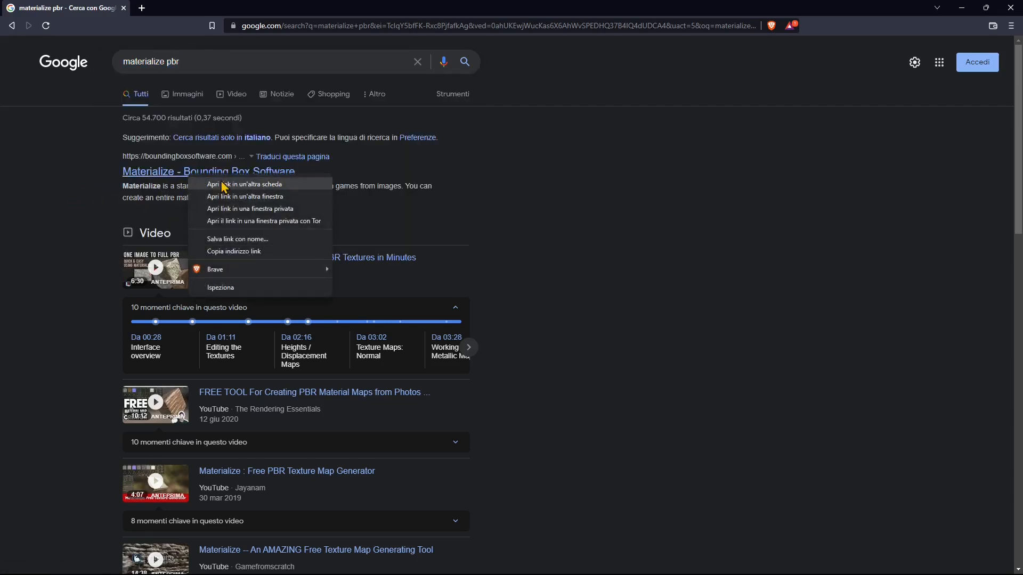
pyautogui.click(212, 183)
pyautogui.click(189, 8)
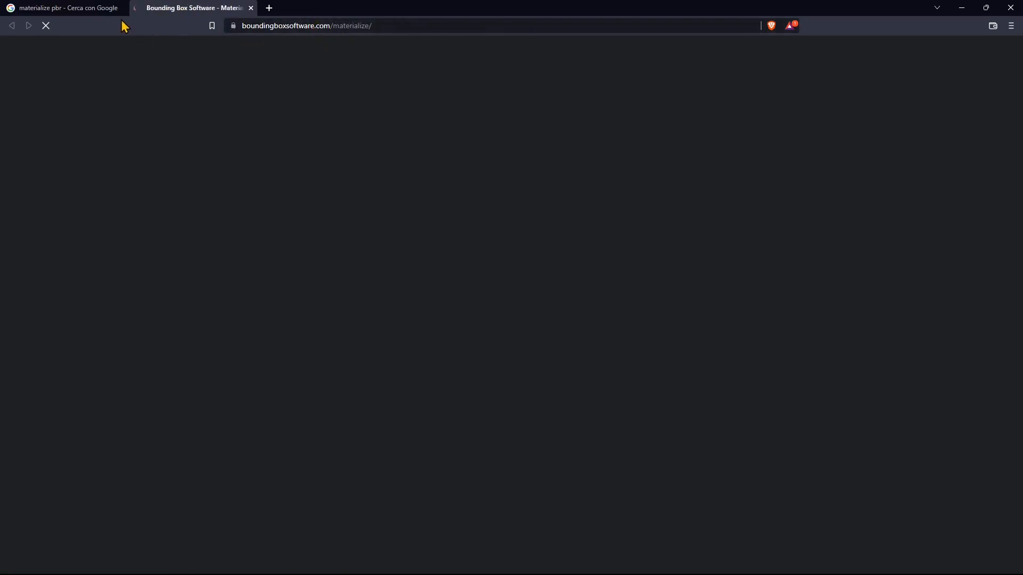
# Check the query and first result on the Google results page, and return to the Materialize website.
pyautogui.click(91, 20)
pyautogui.doubleClick(154, 63)
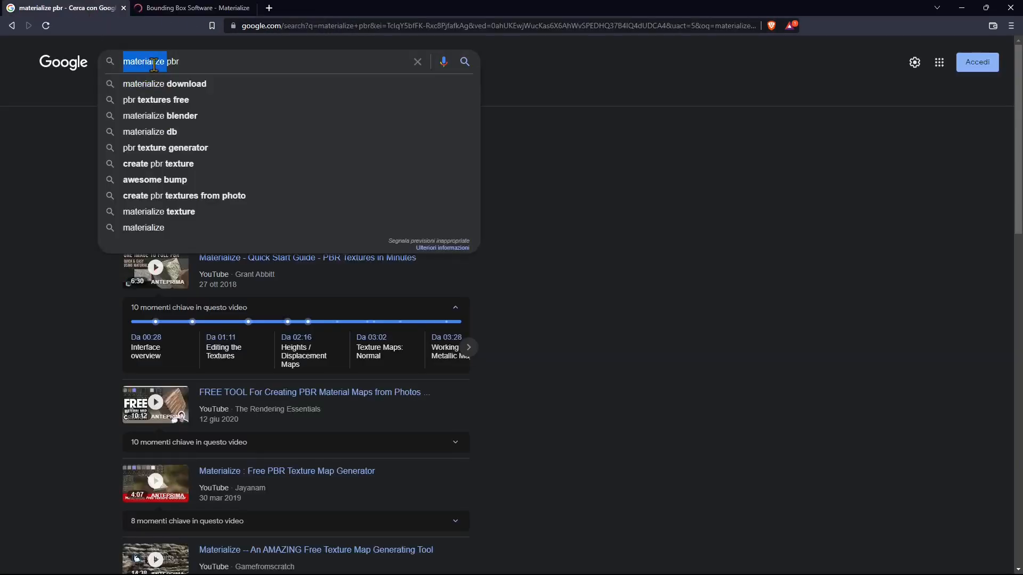
pyautogui.click(41, 191)
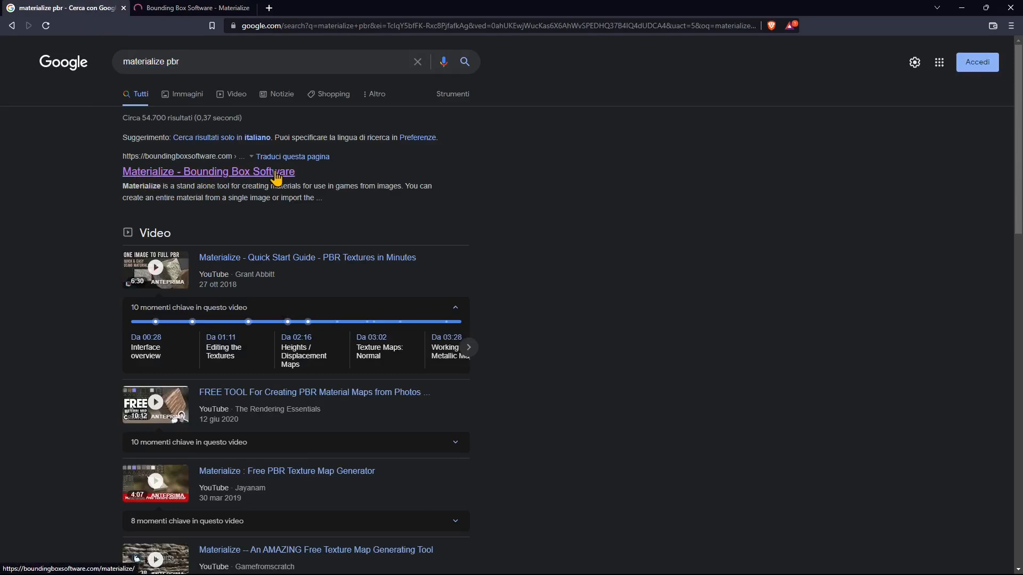
pyautogui.click(187, 10)
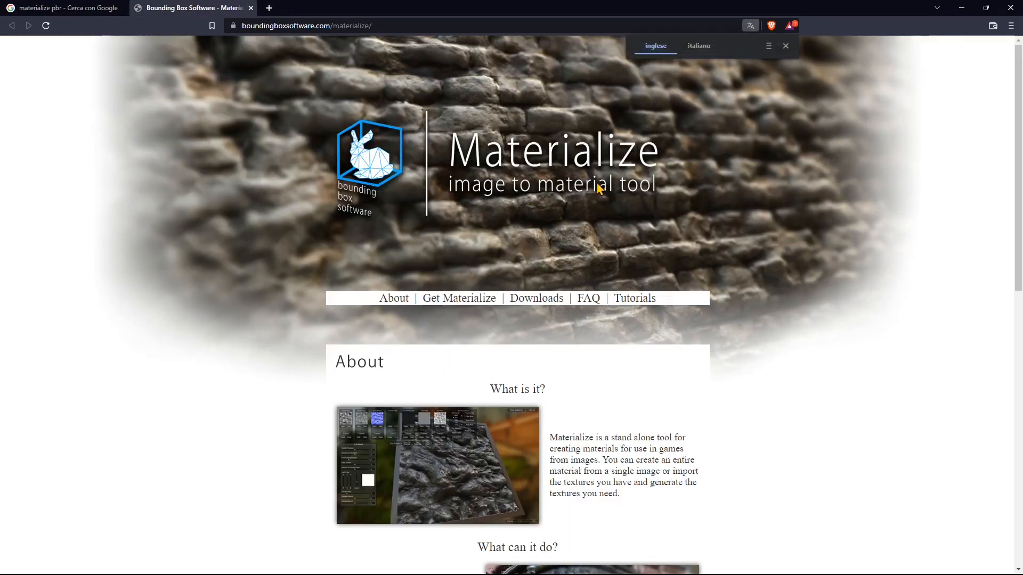
# Dismiss the translation offer, request the Materialize 1.78 download for Windows 64 bit, and close the save dialog without saving.
pyautogui.click(786, 46)
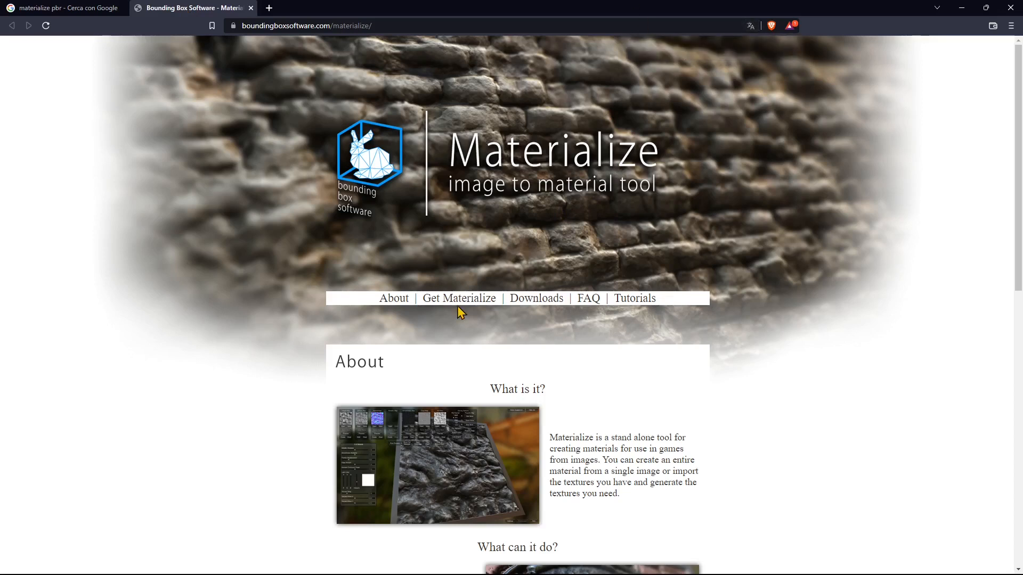
pyautogui.scroll(-1, 432, 358)
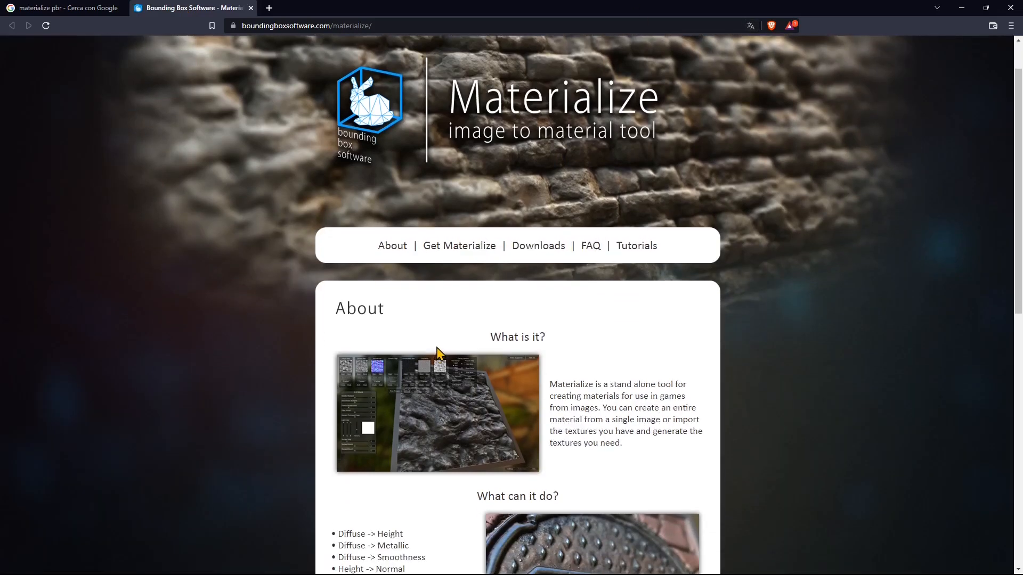
pyautogui.scroll(-2, 437, 353)
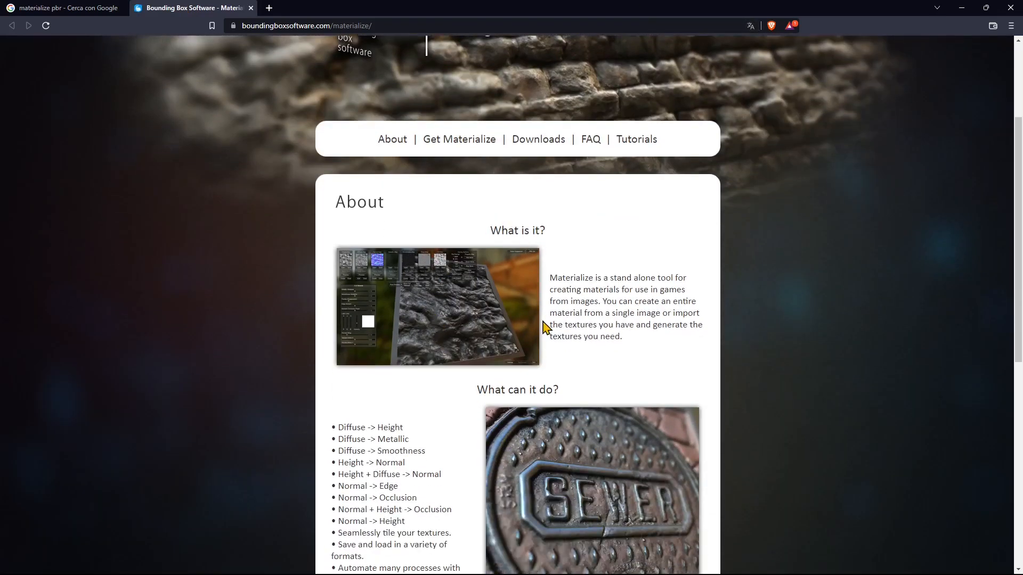
pyautogui.scroll(-8, 544, 325)
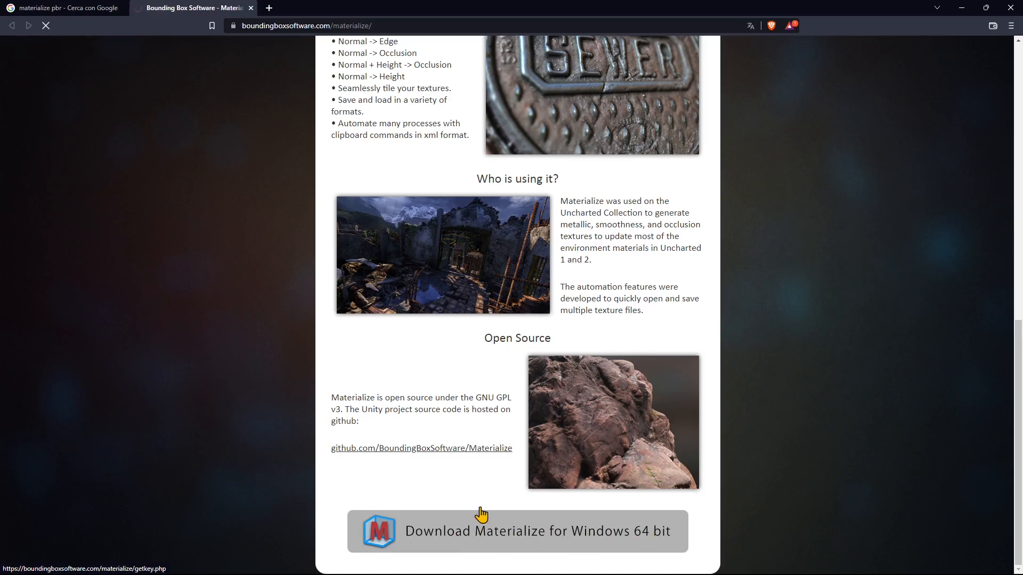
pyautogui.click(475, 532)
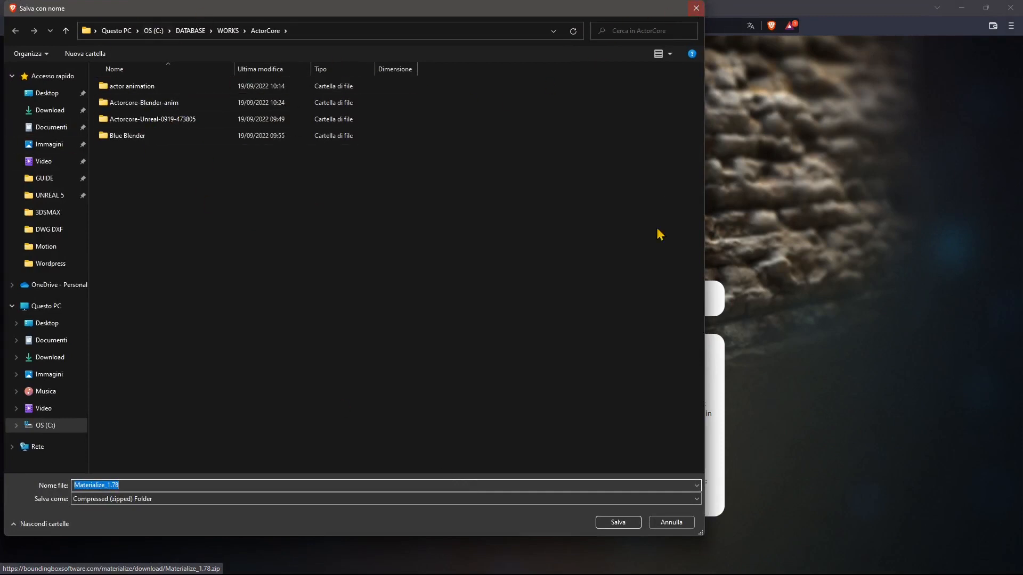
pyautogui.moveTo(701, 534); pyautogui.dragTo(574, 349)
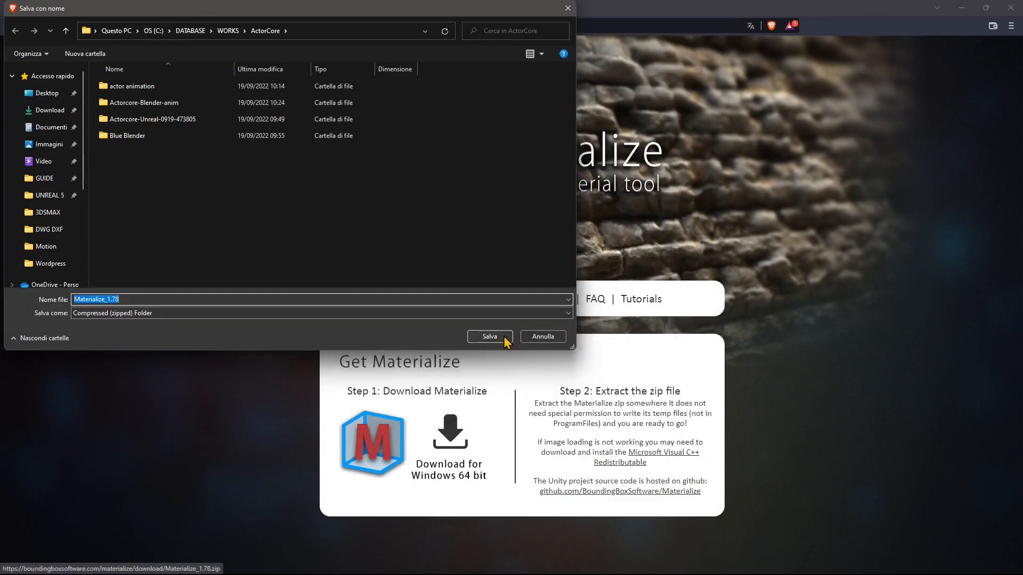
pyautogui.click(567, 8)
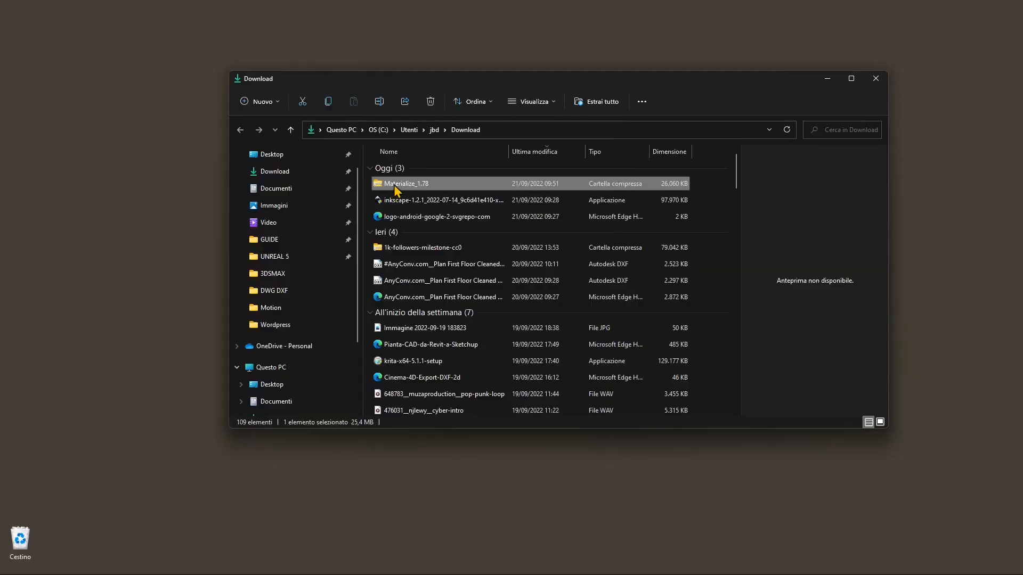
# Extract the Materialize_1.78 zip archive from the Download folder.
pyautogui.rightClick(395, 189)
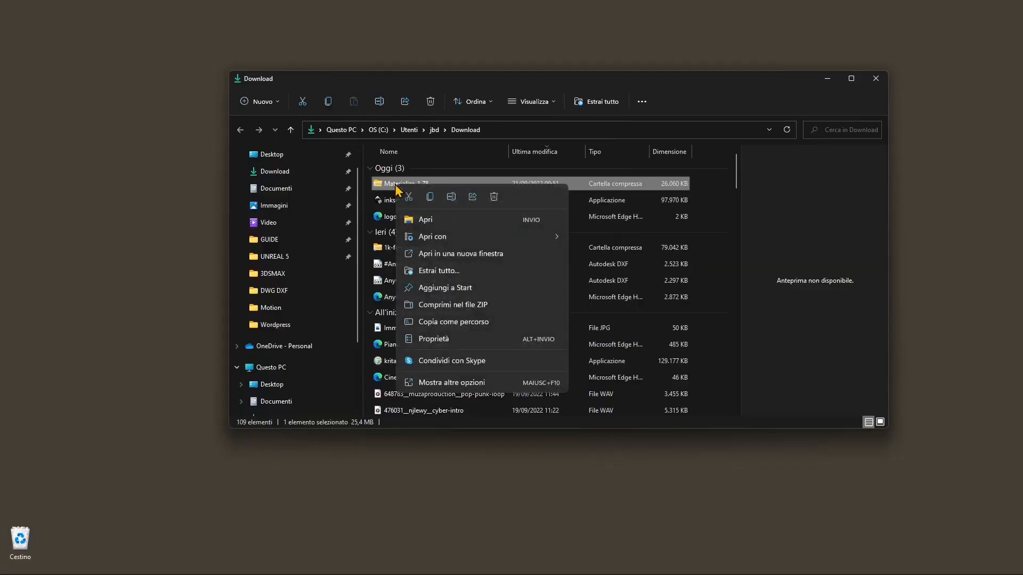
pyautogui.click(439, 270)
pyautogui.click(597, 398)
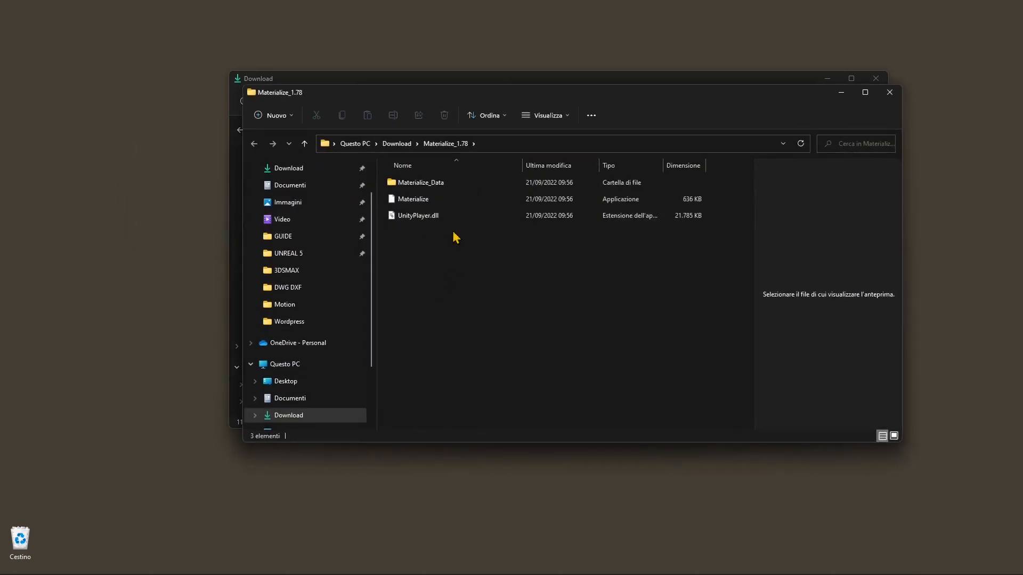
# Inspect the contents of the extracted Materialize_Data folder, go back, and locate the Materialize application file.
pyautogui.doubleClick(439, 186)
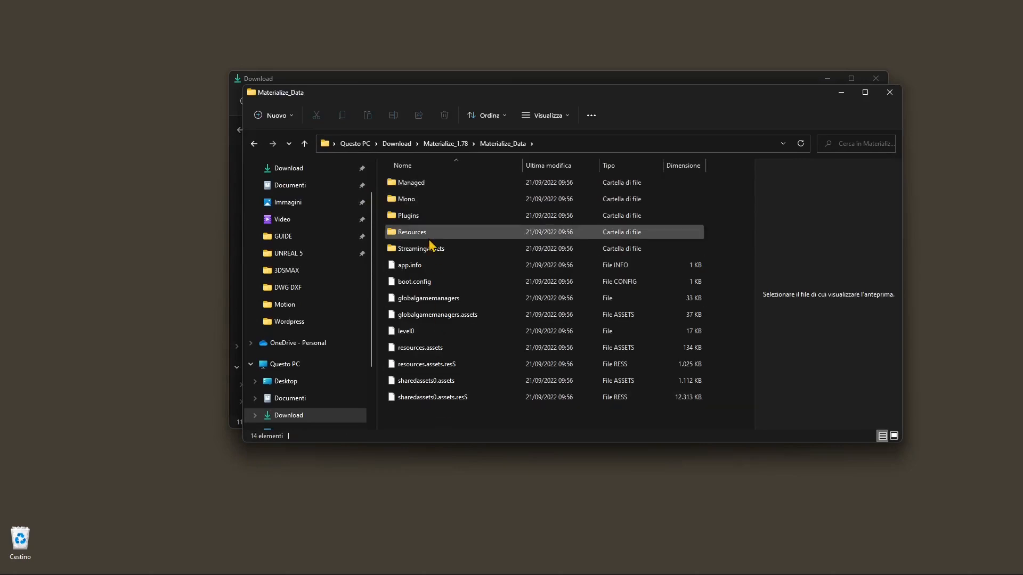
pyautogui.hotkey('alt', 'Left')
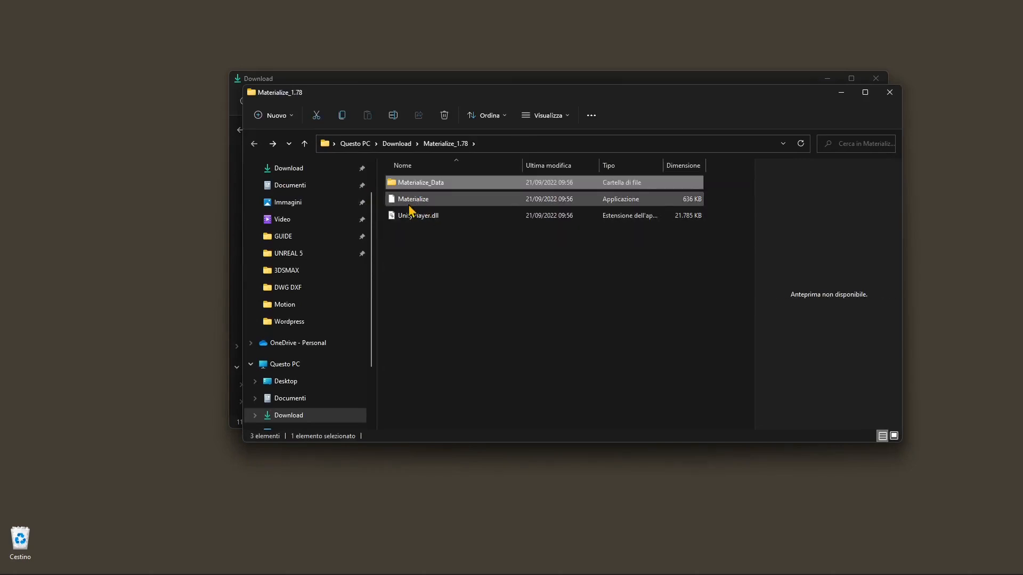
pyautogui.click(599, 202)
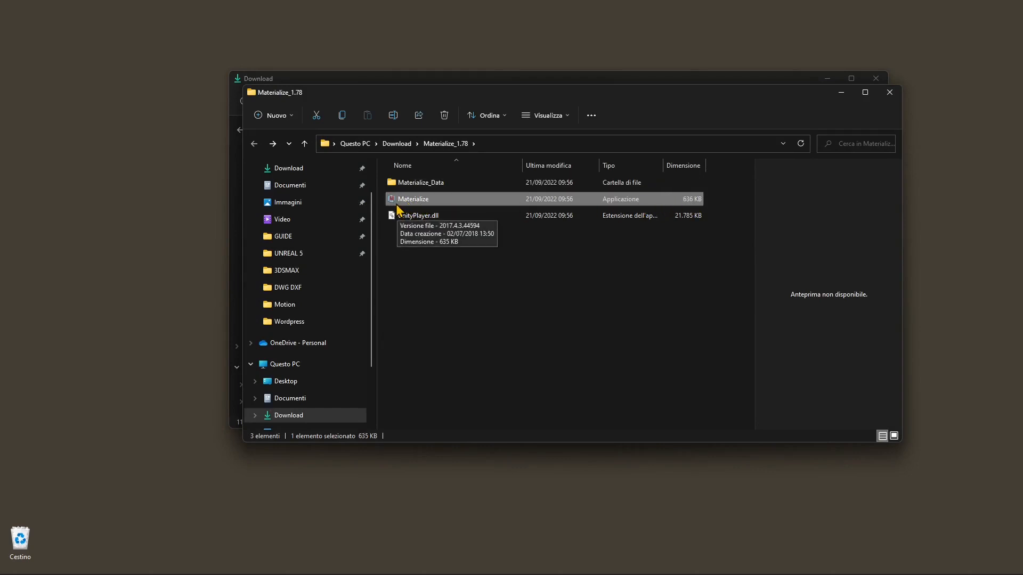
# Copy the extracted Materialize_1.78 folder from Download into DATABASE > SOFTWARE and launch Materialize from the copy.
pyautogui.click(396, 144)
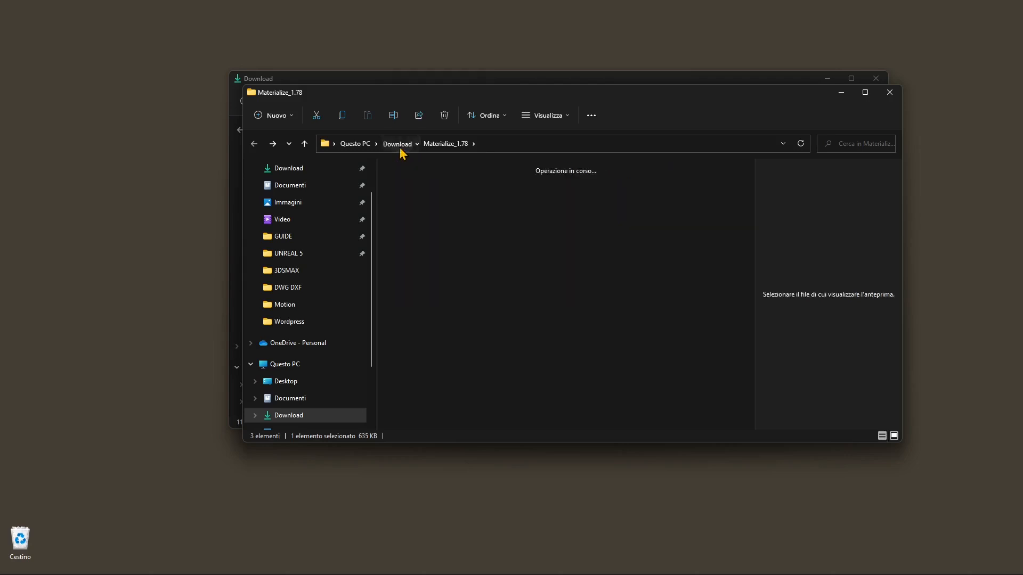
pyautogui.rightClick(522, 195)
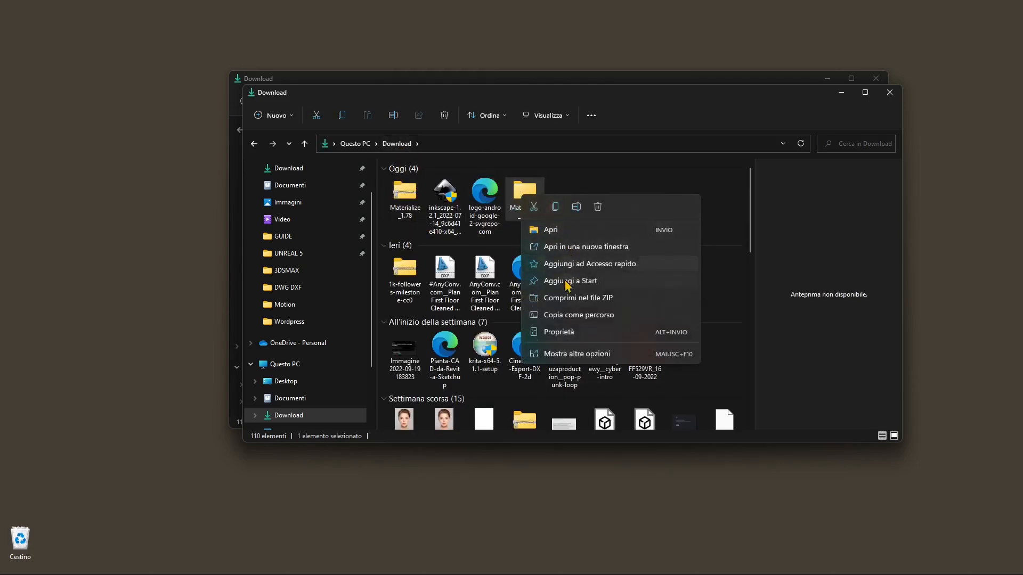
pyautogui.click(557, 209)
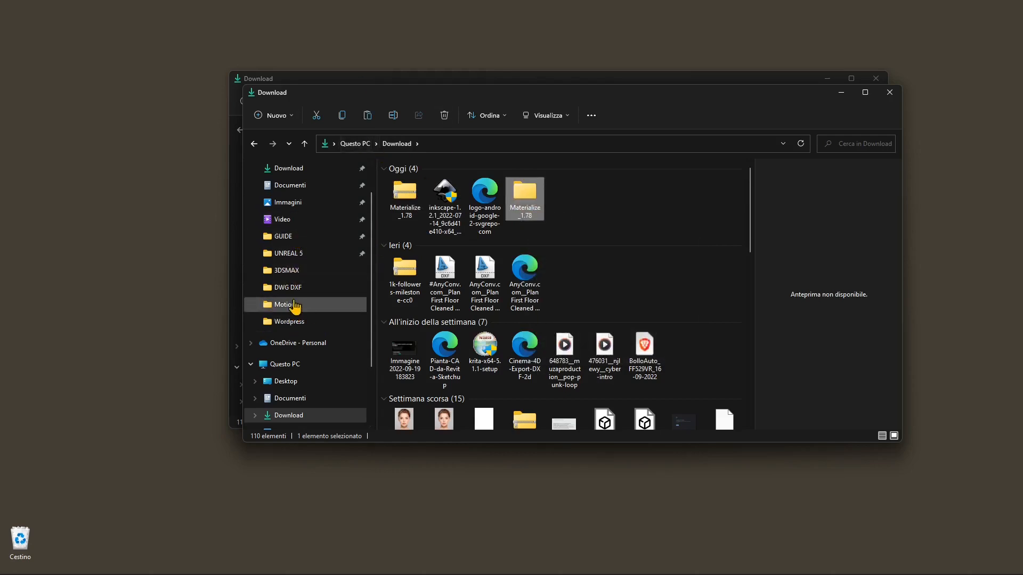
pyautogui.click(298, 241)
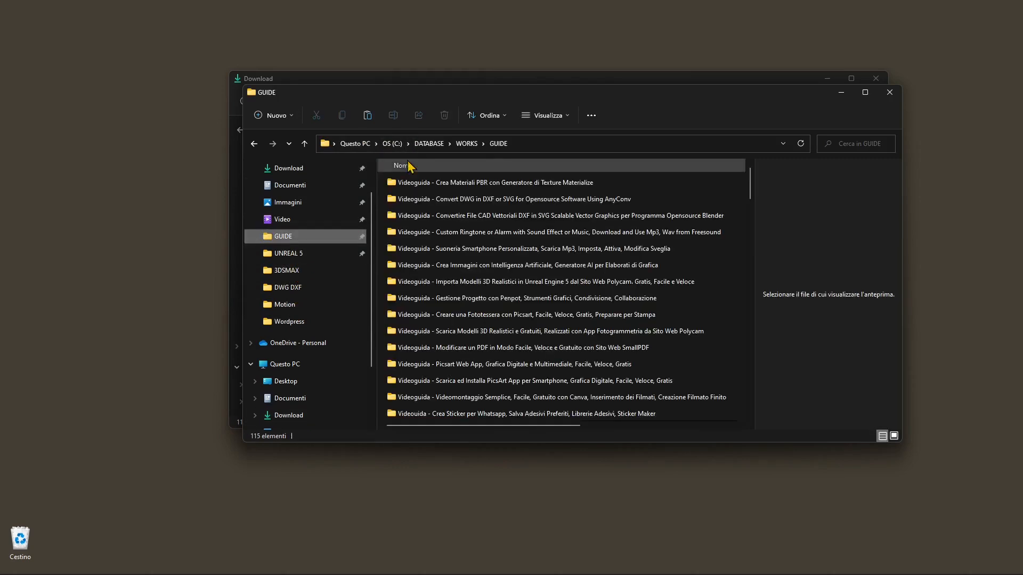
pyautogui.click(424, 148)
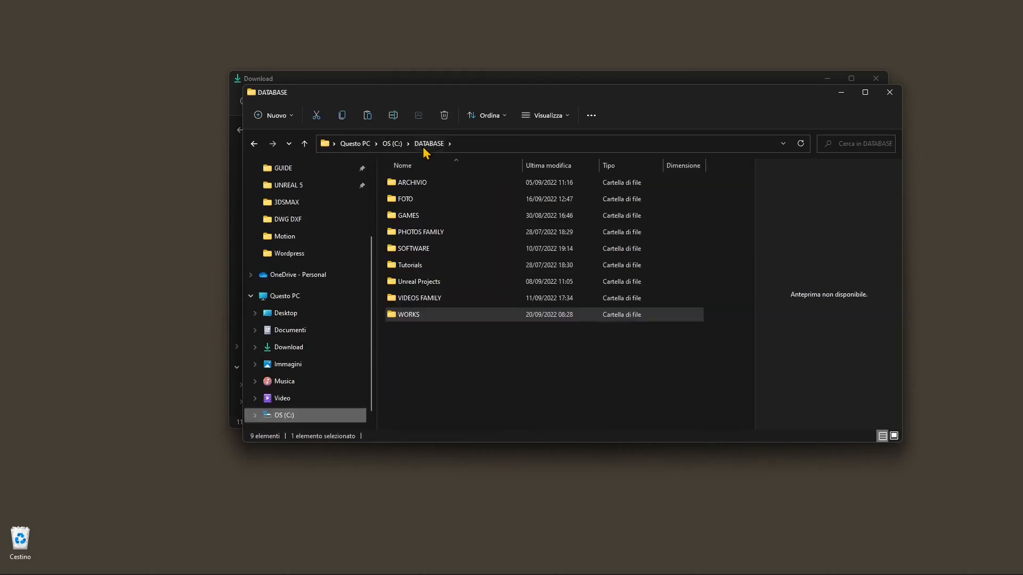
pyautogui.doubleClick(423, 252)
pyautogui.rightClick(404, 236)
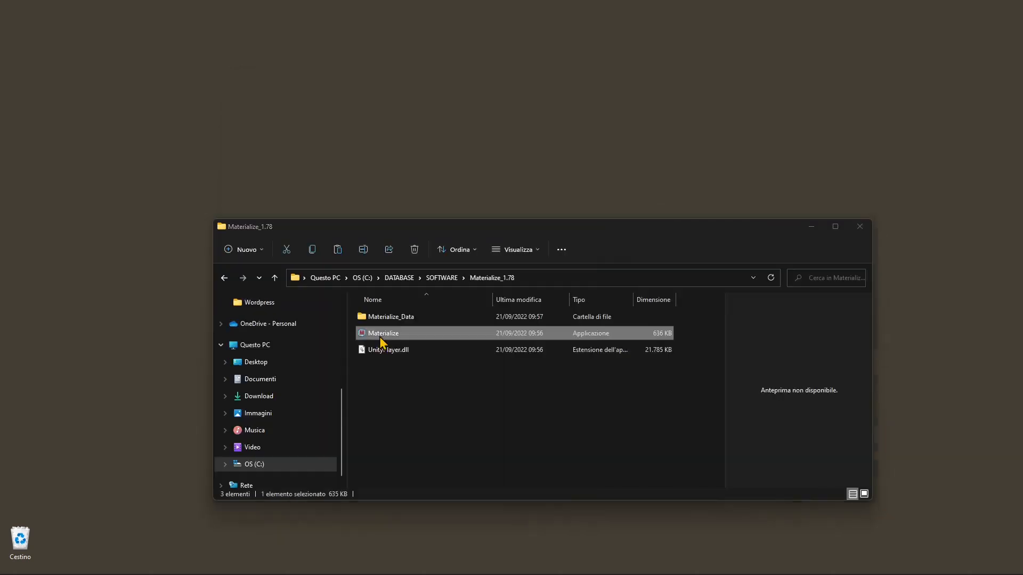
pyautogui.doubleClick(380, 336)
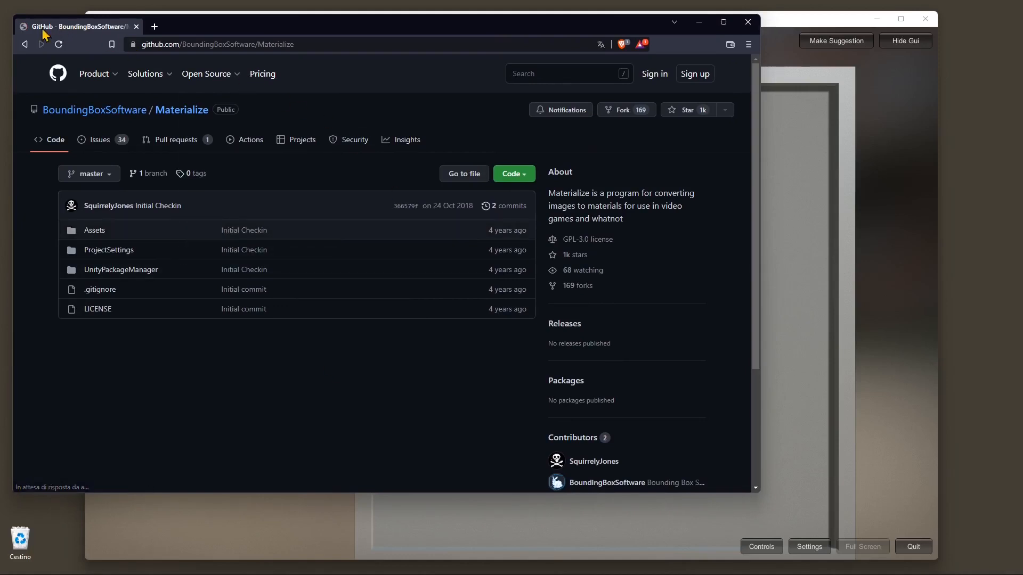
# Review the BoundingBoxSoftware/Materialize GitHub repository page in the browser, and minimize the browser window.
pyautogui.scroll(-2, 641, 298)
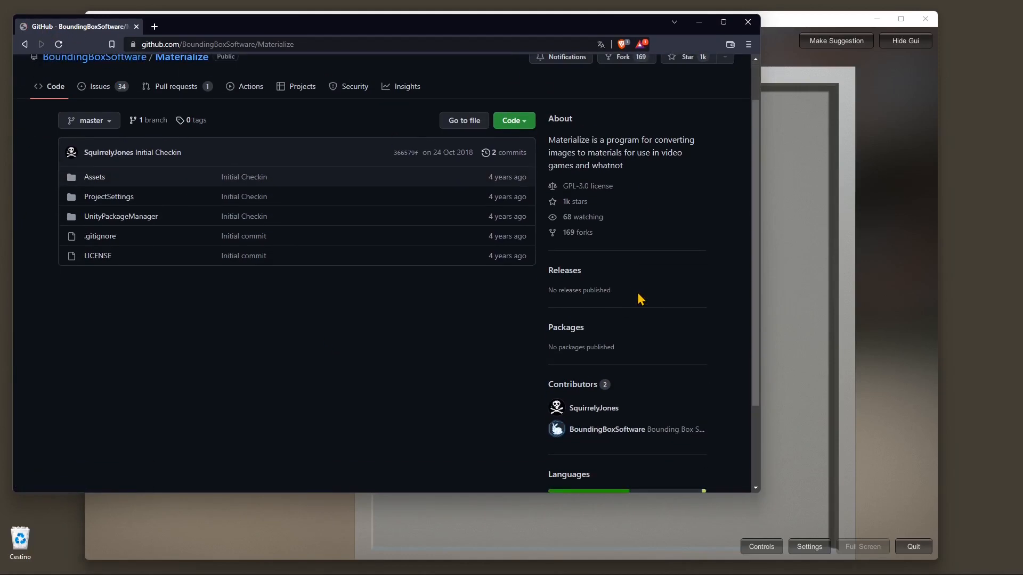
pyautogui.scroll(-1, 612, 309)
pyautogui.scroll(3, 404, 384)
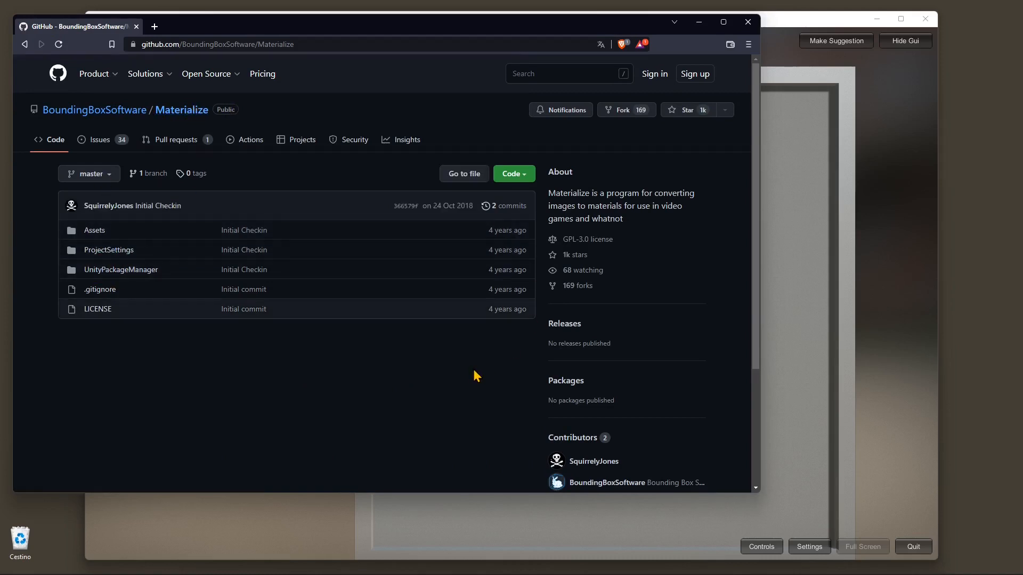
pyautogui.scroll(-3, 476, 376)
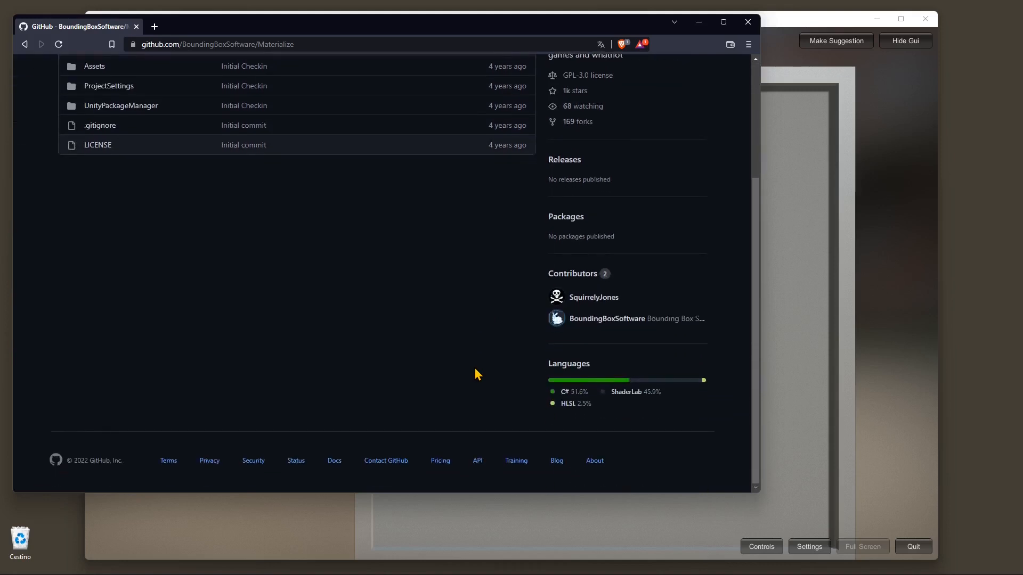
pyautogui.scroll(1, 477, 374)
pyautogui.scroll(2, 477, 374)
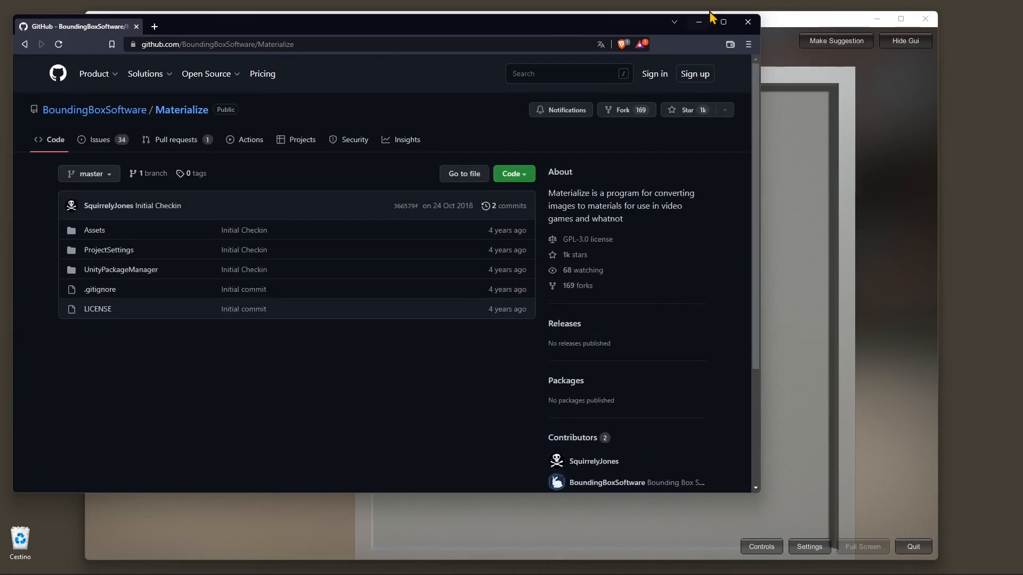
pyautogui.click(699, 22)
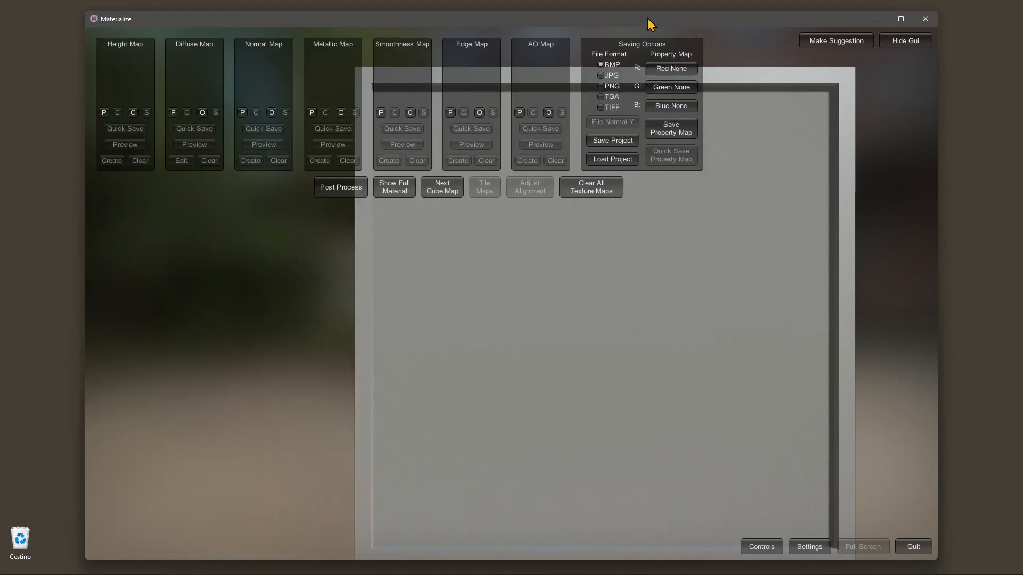
# Maximize the Materialize window and try rotating, zooming and panning the preview plane.
pyautogui.doubleClick(647, 18)
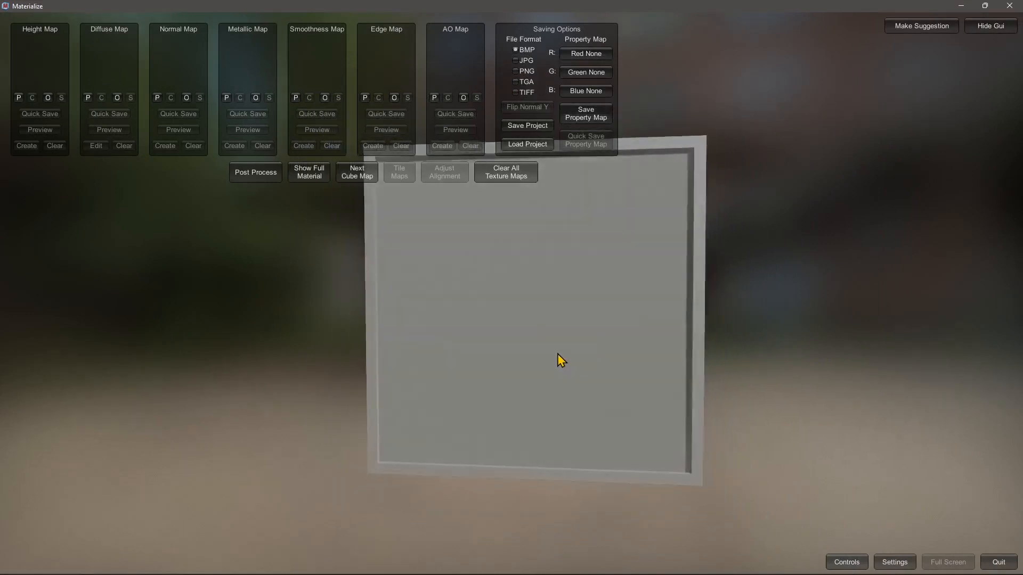
pyautogui.moveTo(510, 375); pyautogui.dragTo(563, 341, button='right')
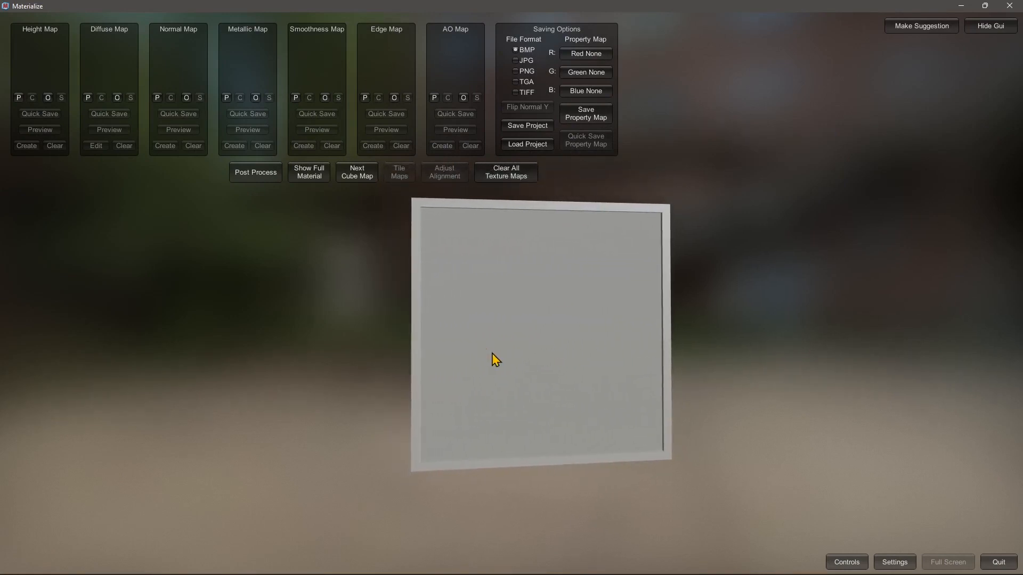
pyautogui.scroll(3, 512, 369)
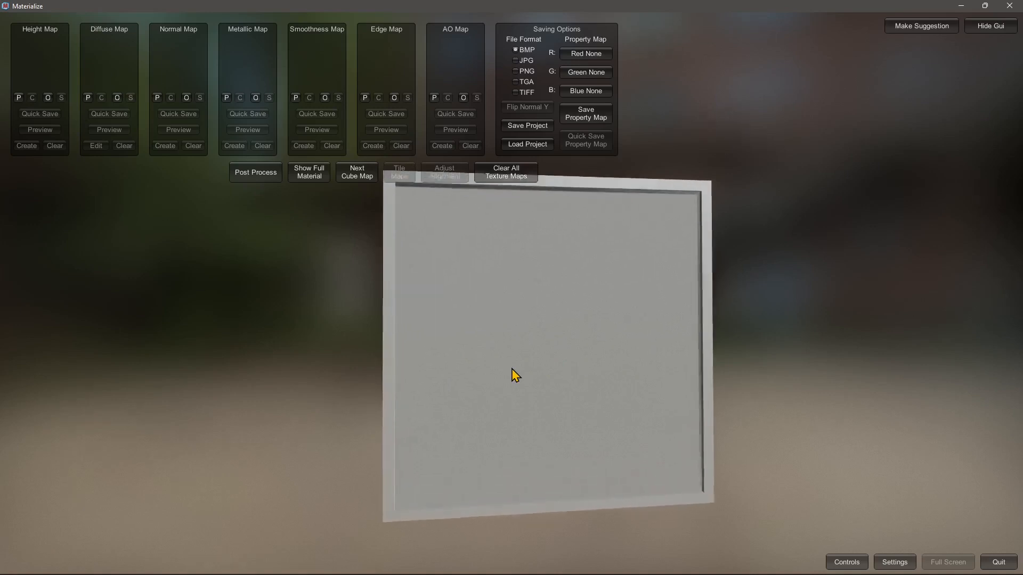
pyautogui.scroll(2, 511, 369)
pyautogui.scroll(-3, 511, 368)
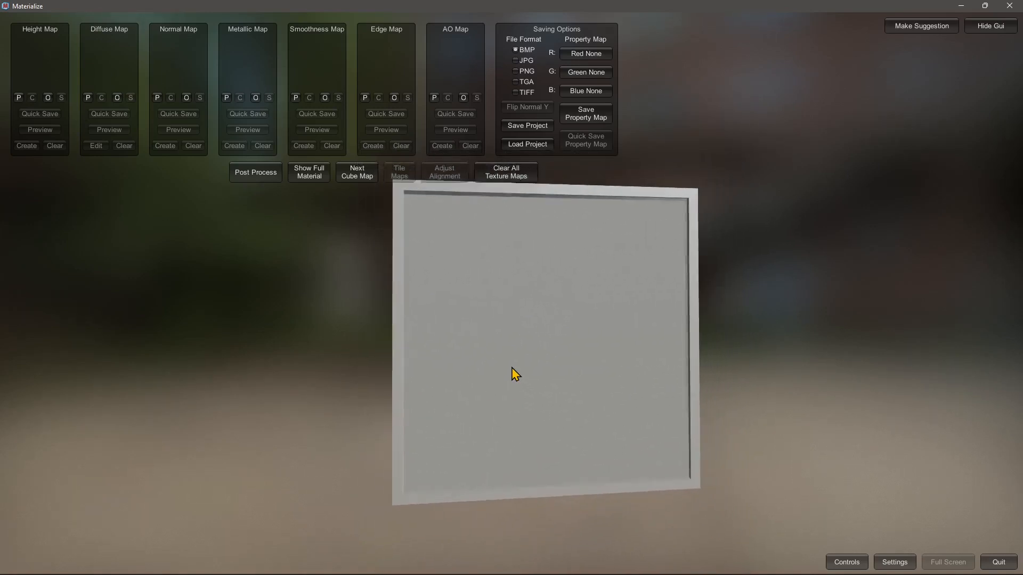
pyautogui.scroll(1, 514, 370)
pyautogui.moveTo(515, 372)
pyautogui.mouseDown(button='middle')
pyautogui.moveTo(385, 362)
pyautogui.moveTo(468, 372)
pyautogui.moveTo(598, 356)
pyautogui.moveTo(360, 382)
pyautogui.moveTo(705, 382)
pyautogui.moveTo(326, 370)
pyautogui.moveTo(553, 372)
pyautogui.moveTo(525, 261)
pyautogui.moveTo(508, 368)
pyautogui.mouseUp(button='middle')
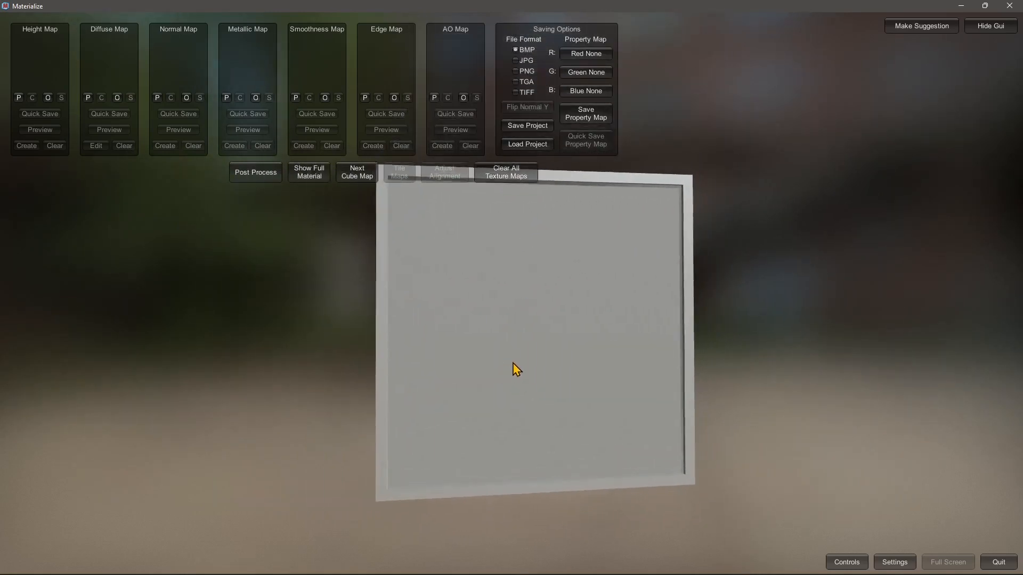
# Open the Settings and Preferences to review the normal map style and default options.
pyautogui.moveTo(561, 374)
pyautogui.mouseDown(button='right')
pyautogui.moveTo(376, 392)
pyautogui.moveTo(376, 411)
pyautogui.moveTo(500, 467)
pyautogui.moveTo(598, 424)
pyautogui.moveTo(799, 299)
pyautogui.moveTo(720, 353)
pyautogui.moveTo(591, 349)
pyautogui.moveTo(511, 381)
pyautogui.moveTo(561, 359)
pyautogui.moveTo(609, 357)
pyautogui.moveTo(565, 379)
pyautogui.moveTo(612, 379)
pyautogui.moveTo(623, 402)
pyautogui.moveTo(518, 392)
pyautogui.moveTo(568, 376)
pyautogui.mouseUp(button='right')
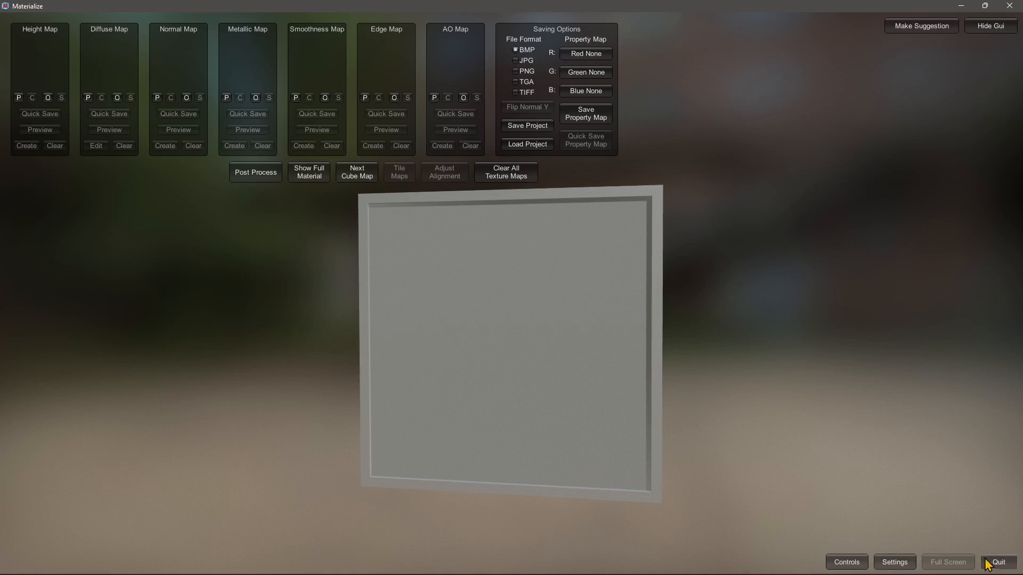
pyautogui.click(896, 563)
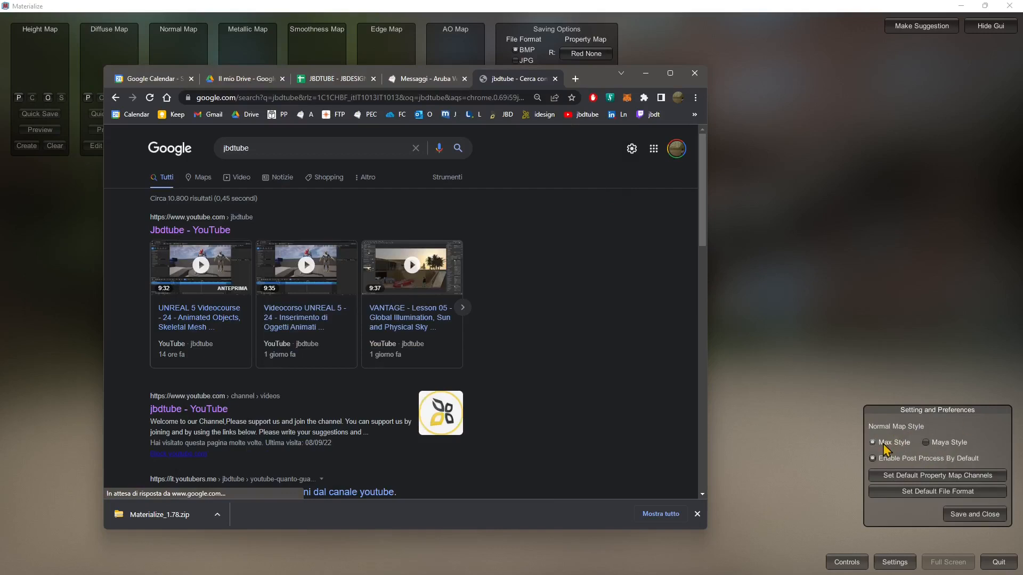
# Search Google for "blender" and refine the search to "jbdtube blender" to look up the related video courses.
pyautogui.doubleClick(296, 148)
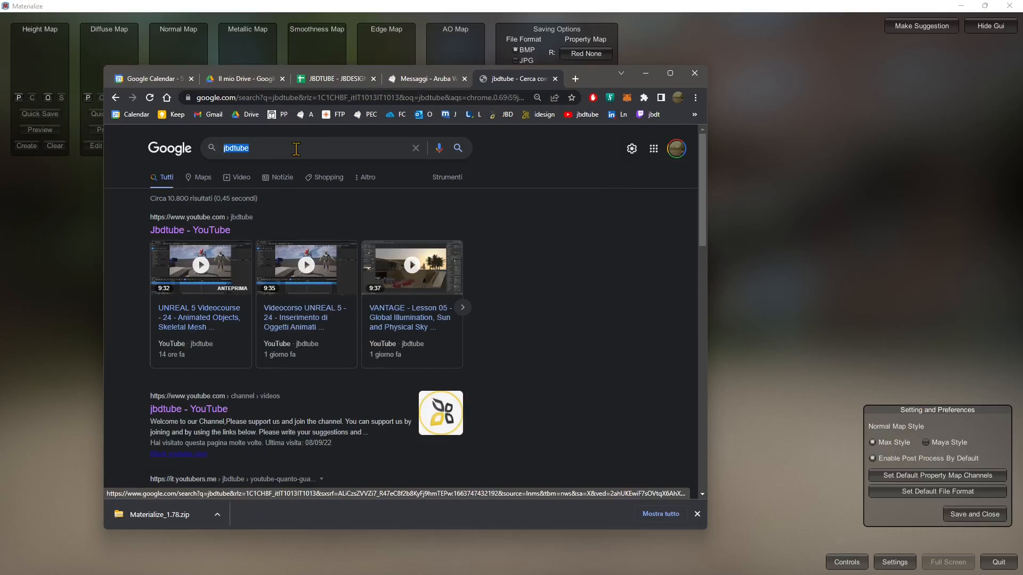
pyautogui.write('blender')
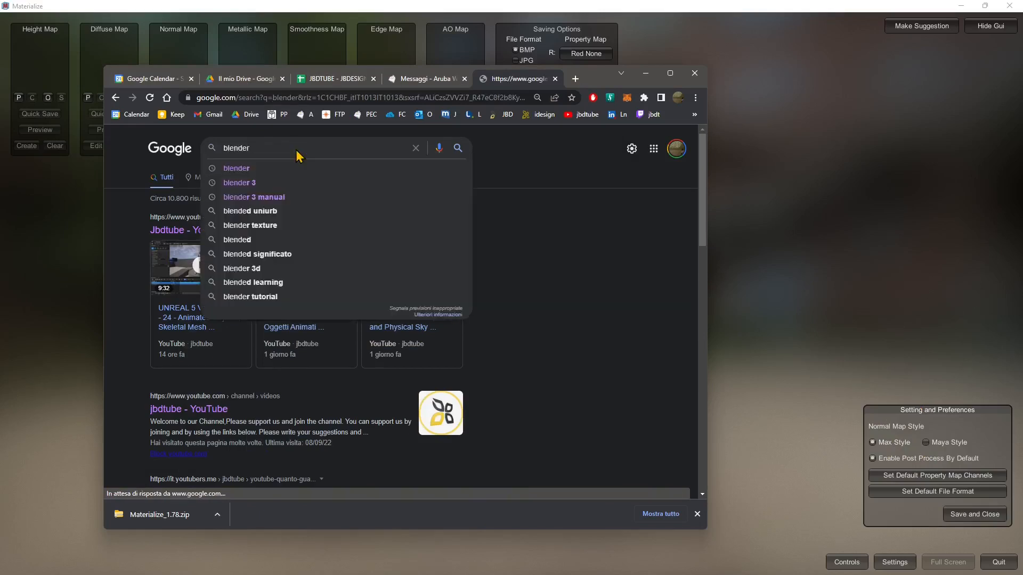
pyautogui.press('Return')
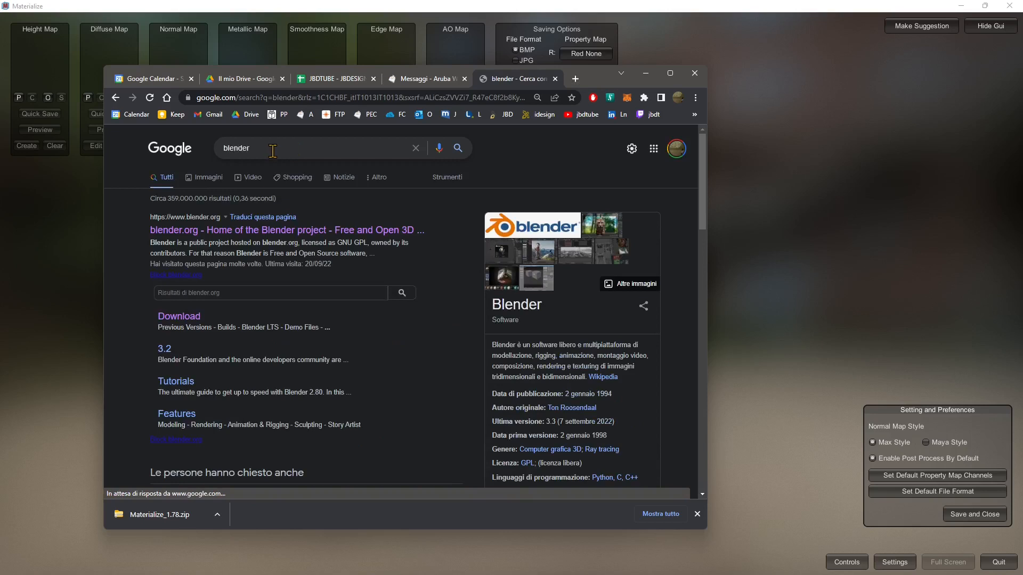
pyautogui.click(224, 149)
pyautogui.write('jbdtube')
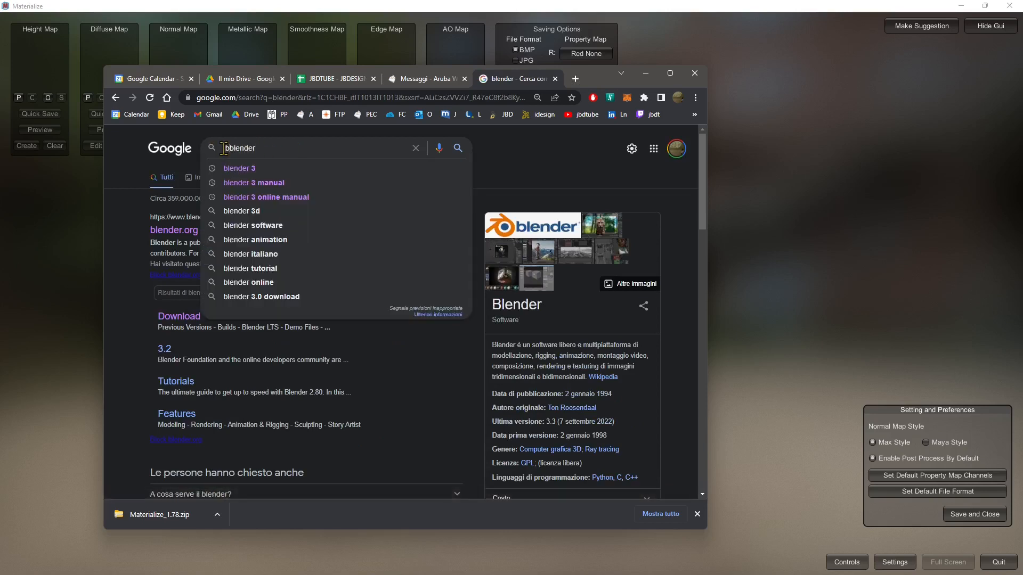
pyautogui.press('Return')
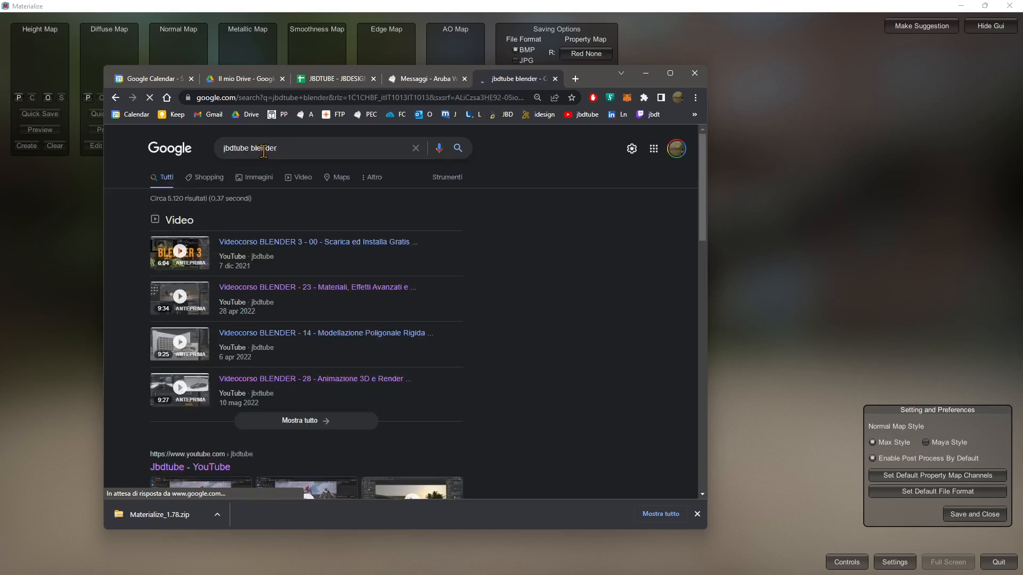
# Change the Google search to "jbdtube cinema" and "jbdtube max", and minimize the browser window.
pyautogui.doubleClick(264, 149)
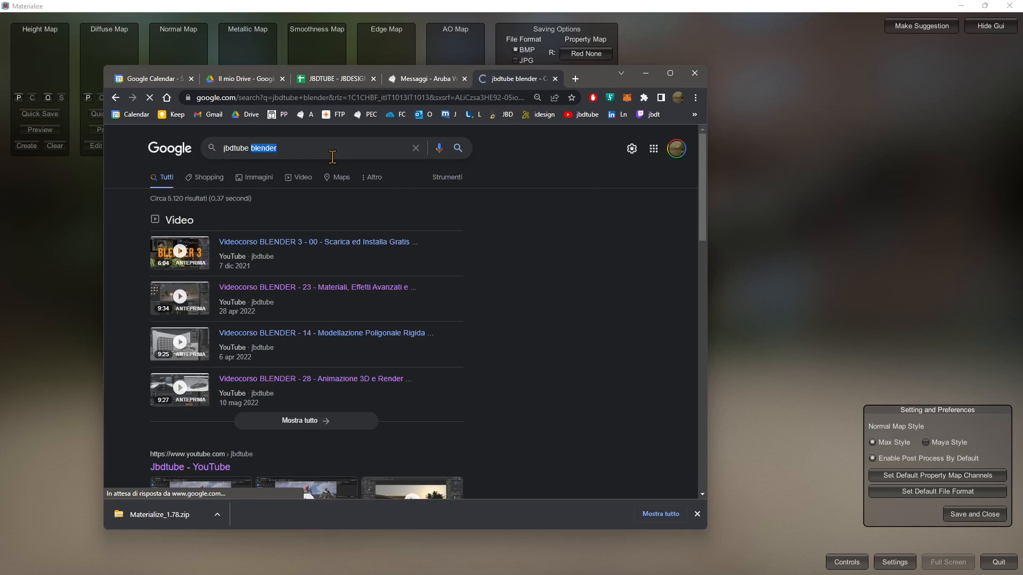
pyautogui.write('cinema')
pyautogui.click(290, 155)
pyautogui.doubleClick(275, 153)
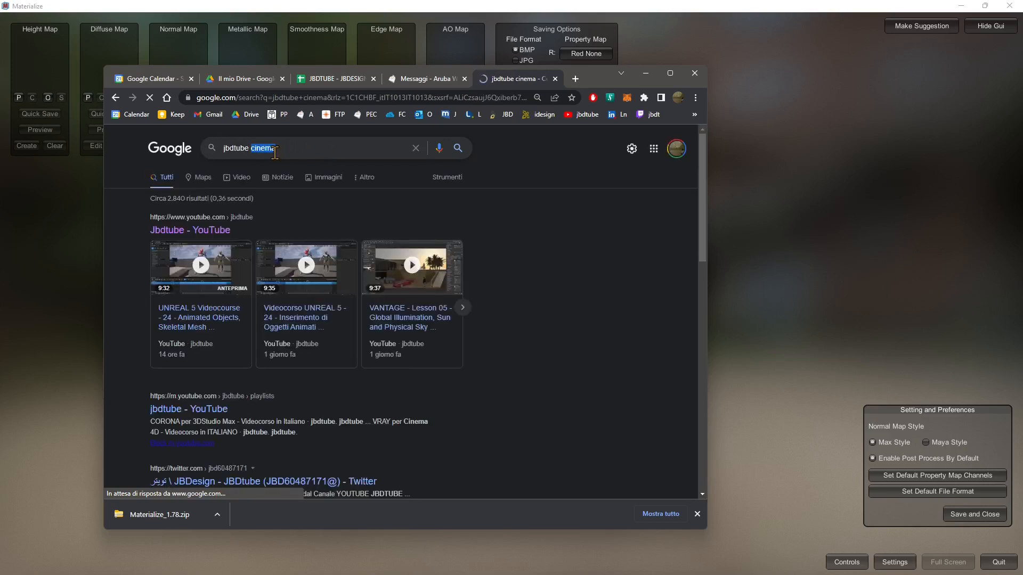
pyautogui.write('3ds max')
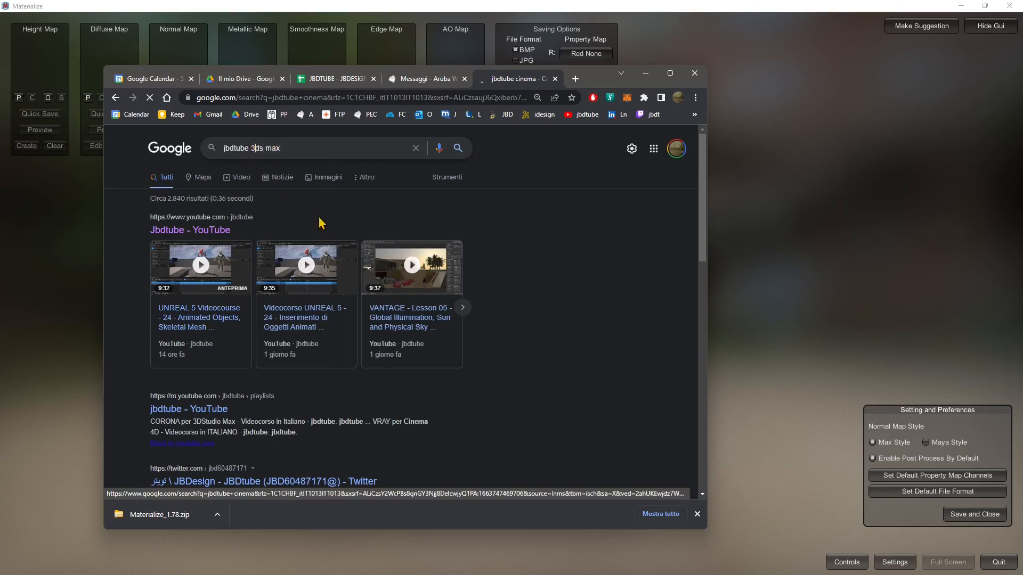
pyautogui.moveTo(281, 149); pyautogui.dragTo(308, 157)
pyautogui.write('ma')
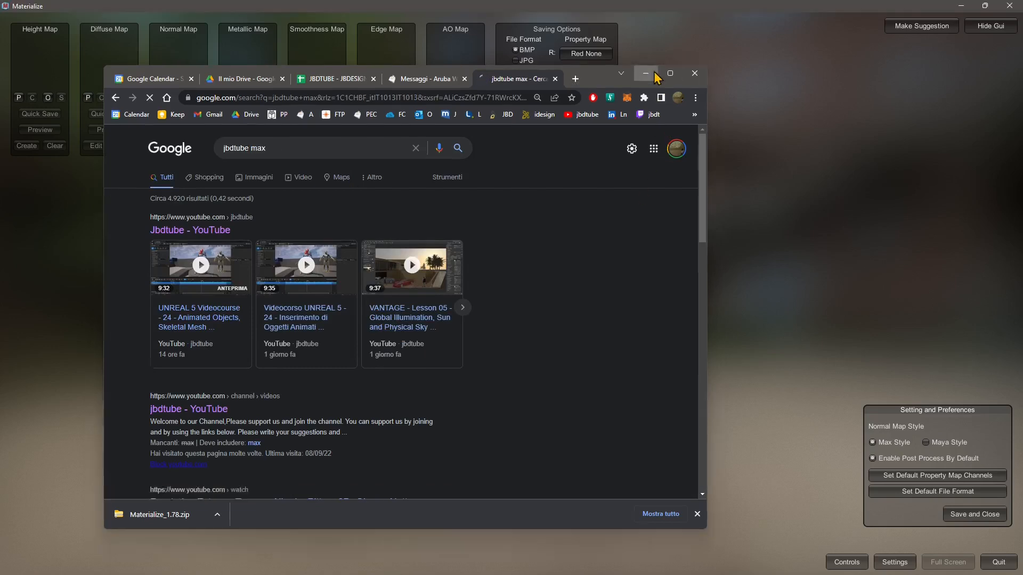
pyautogui.click(645, 73)
pyautogui.moveTo(479, 307)
pyautogui.mouseDown(button='right')
pyautogui.moveTo(515, 317)
pyautogui.moveTo(483, 307)
pyautogui.mouseUp(button='right')
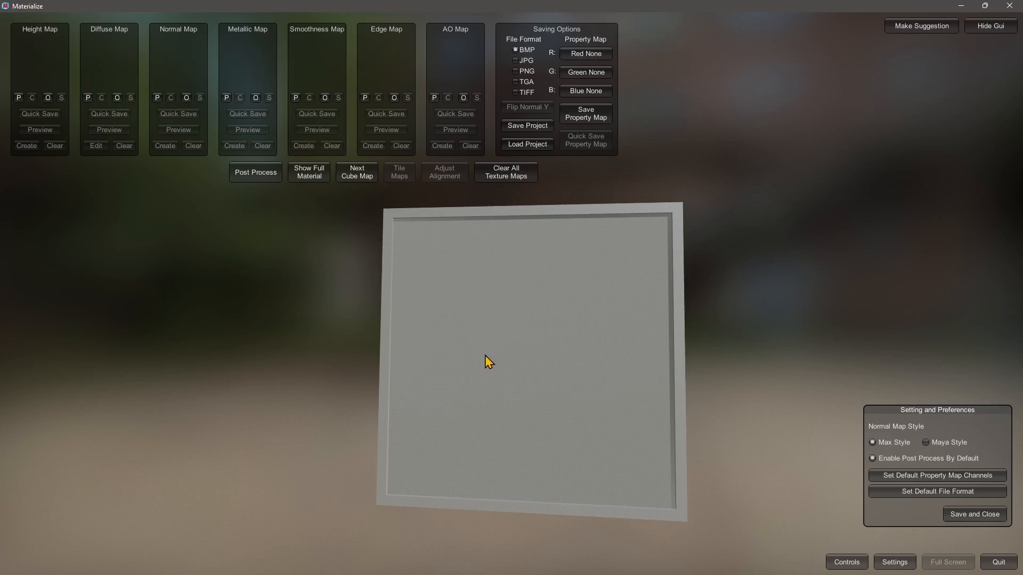
pyautogui.moveTo(485, 356)
pyautogui.mouseDown(button='right')
pyautogui.moveTo(566, 369)
pyautogui.moveTo(497, 363)
pyautogui.mouseUp(button='right')
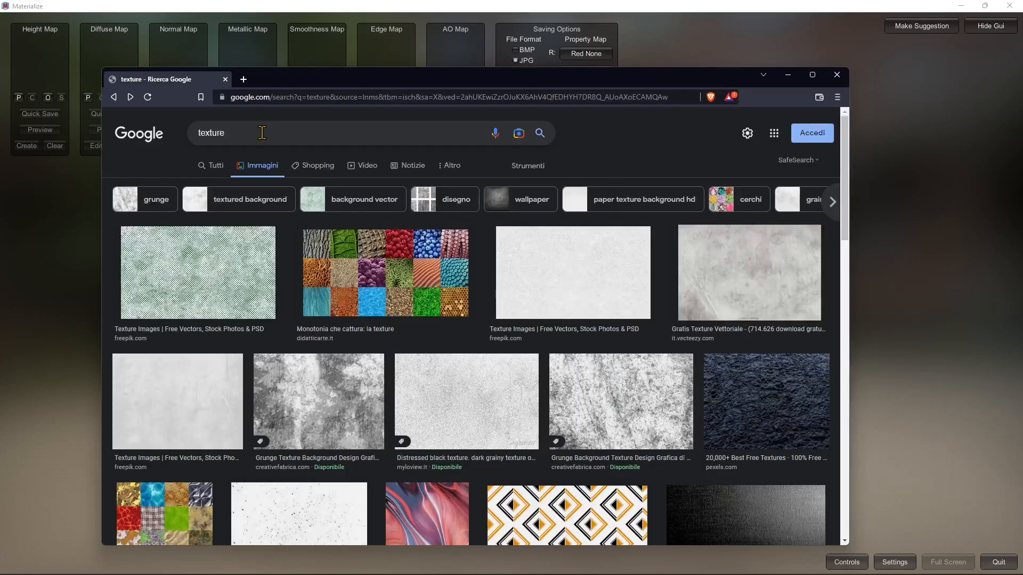
# Browse the texture image results and search Google for "texture polyhaven".
pyautogui.click(261, 132)
pyautogui.scroll(-5, 479, 434)
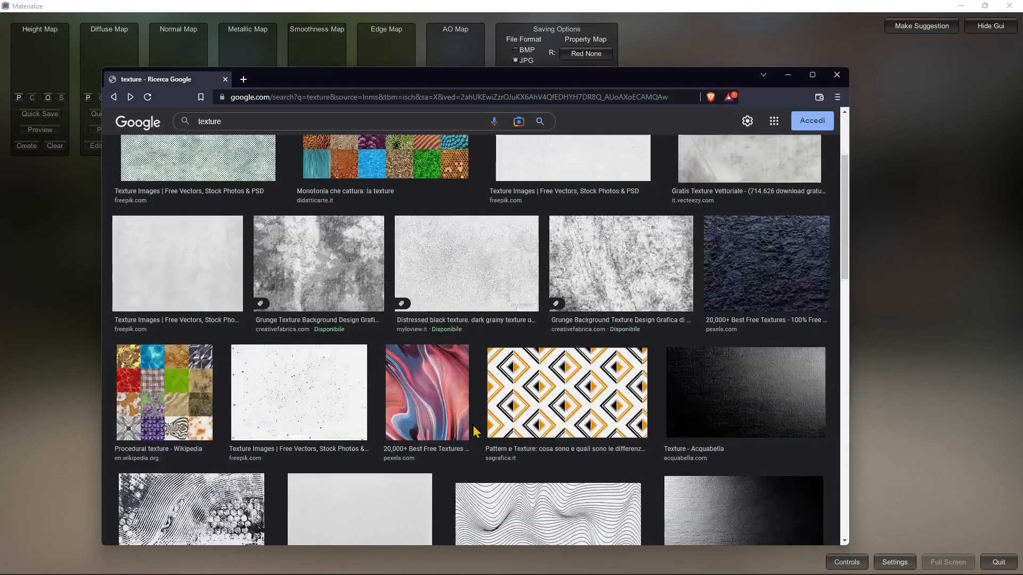
pyautogui.scroll(5, 449, 438)
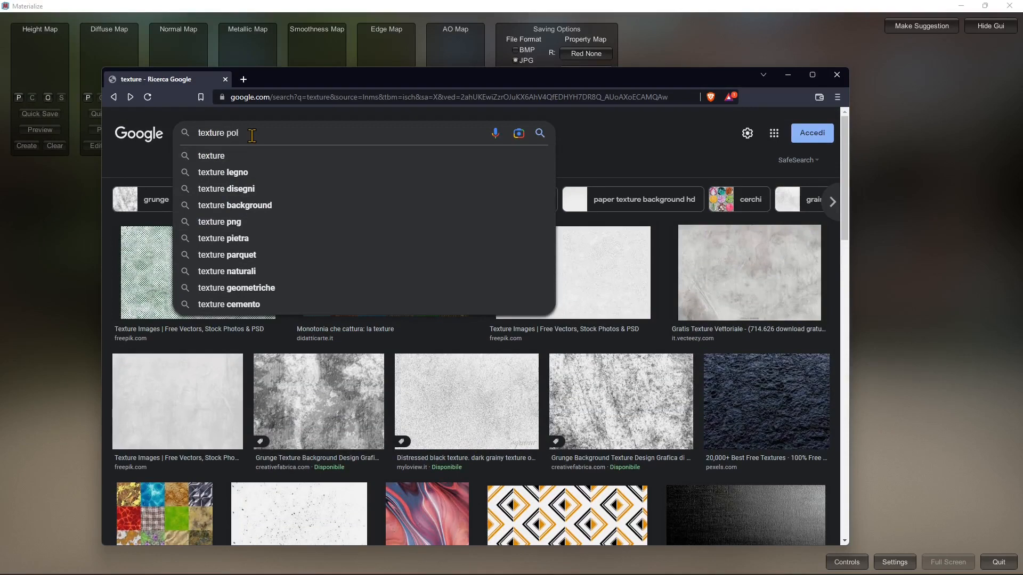
pyautogui.press('Return')
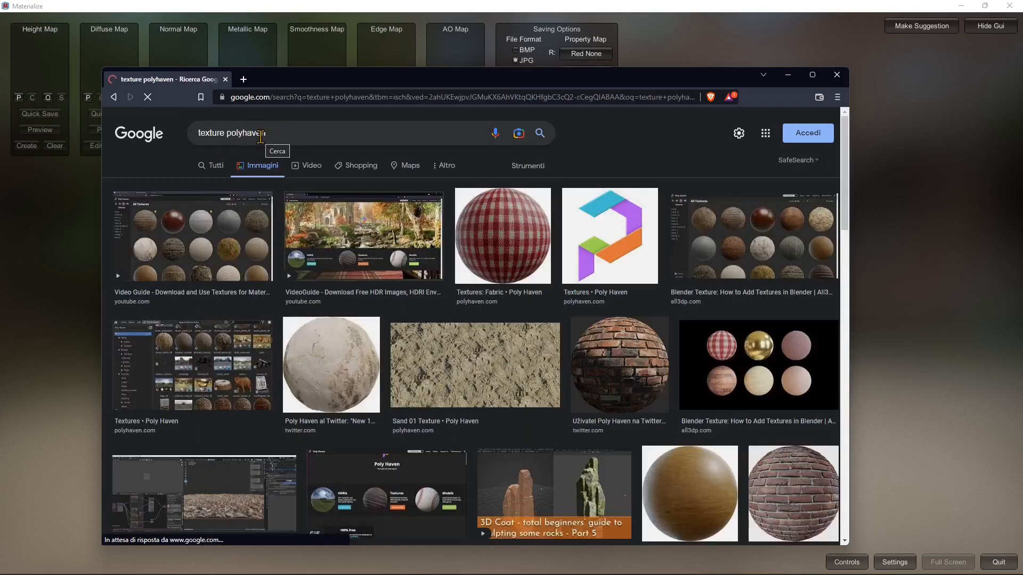
# Open the Poly Haven Textures page from the general web results and minimize the browser window.
pyautogui.click(216, 166)
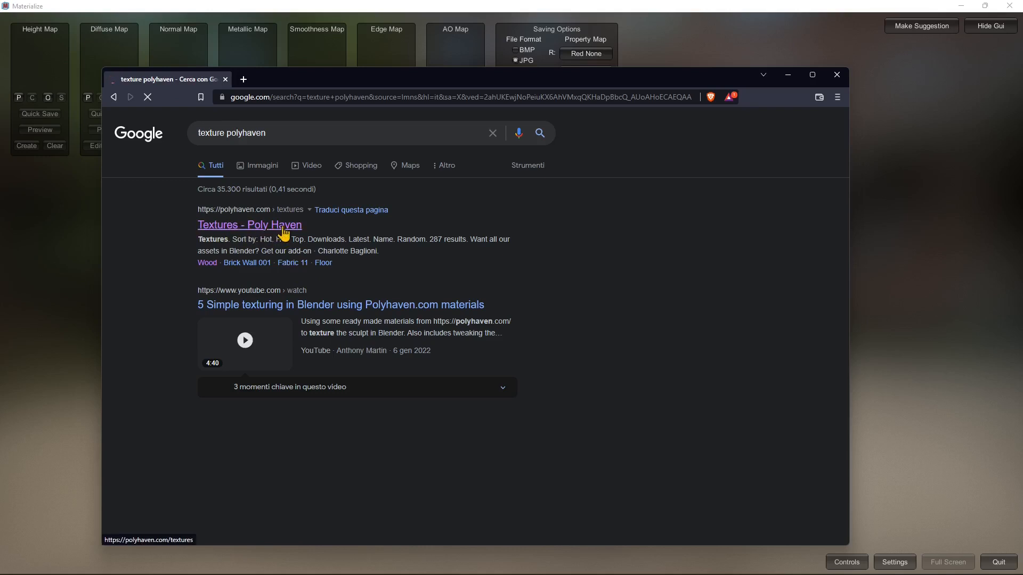
pyautogui.click(250, 225)
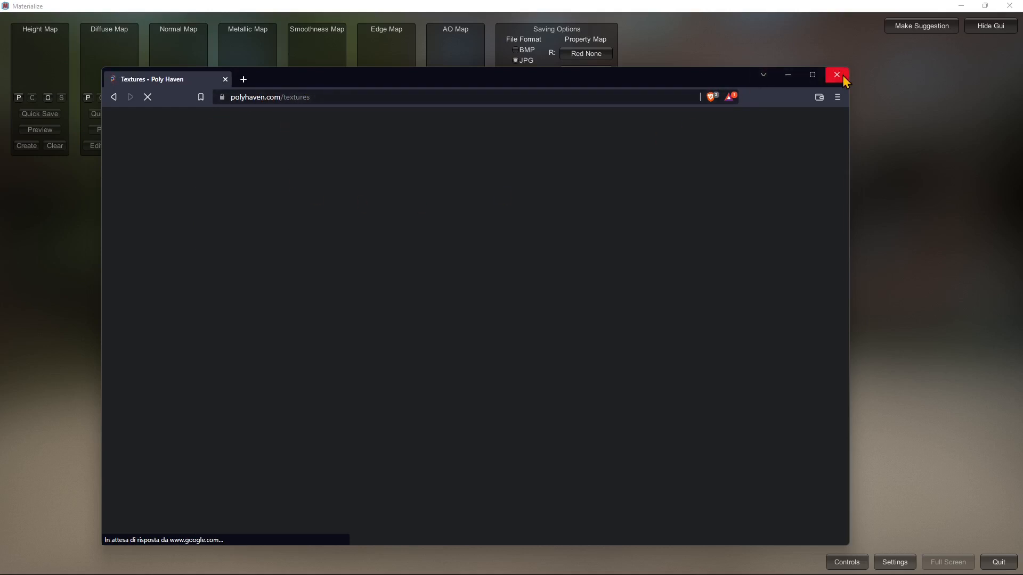
pyautogui.click(788, 77)
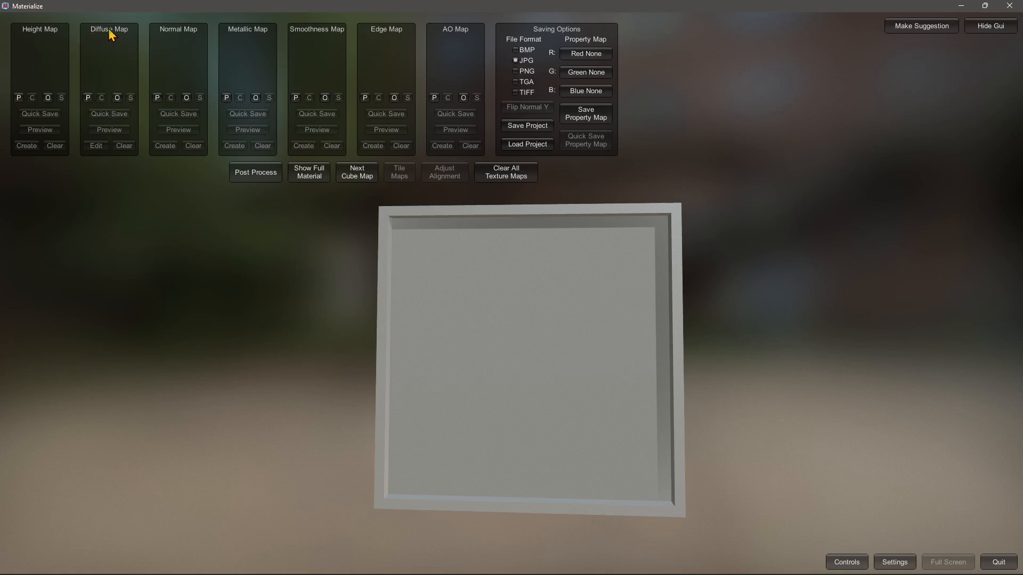
# Start opening a diffuse map from file and go to the DATABASE > WORKS > Polyhaven folder.
pyautogui.click(116, 98)
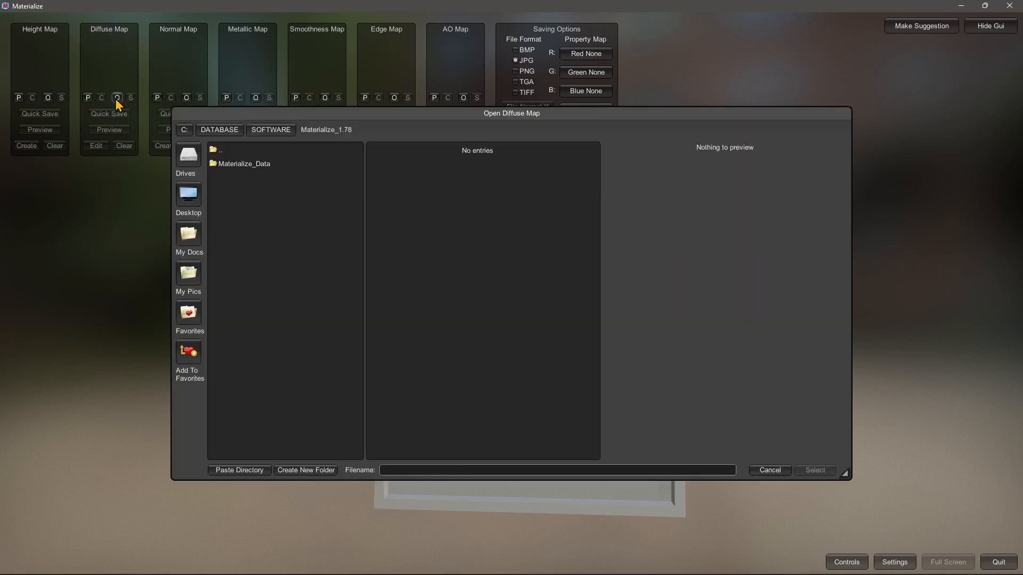
pyautogui.click(223, 130)
pyautogui.click(239, 276)
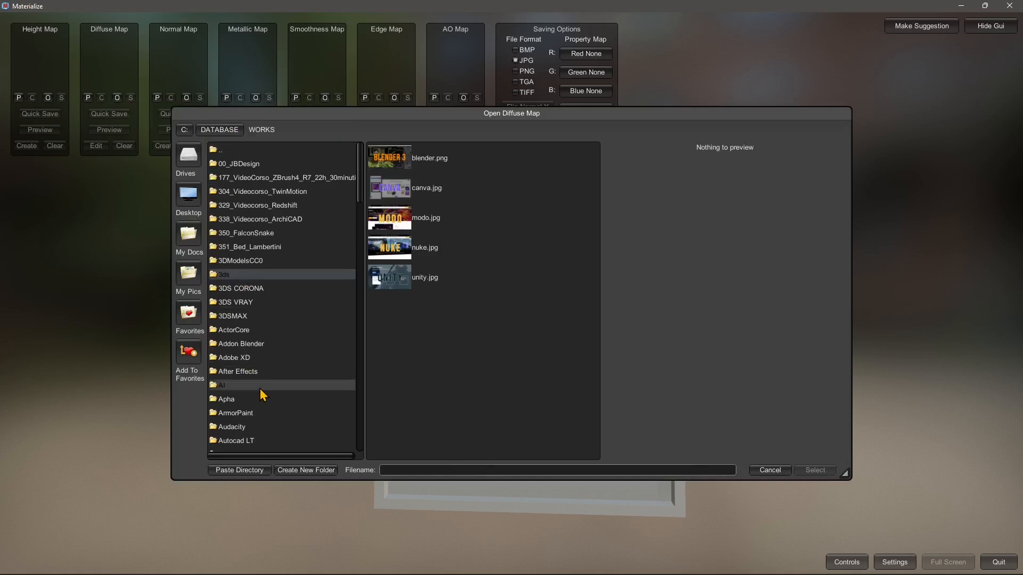
pyautogui.scroll(-3, 260, 388)
pyautogui.scroll(-10, 260, 389)
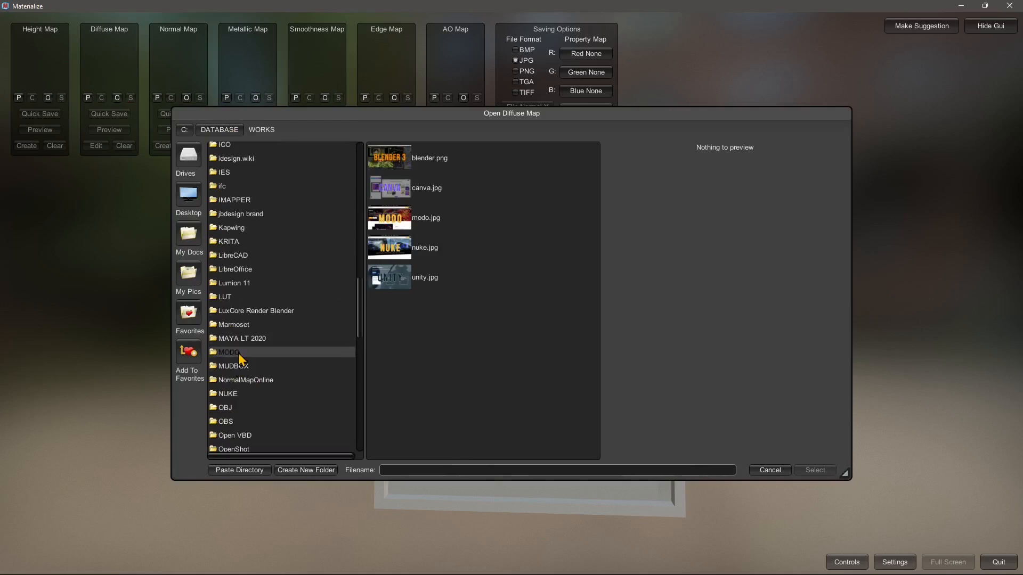
pyautogui.scroll(-4, 243, 365)
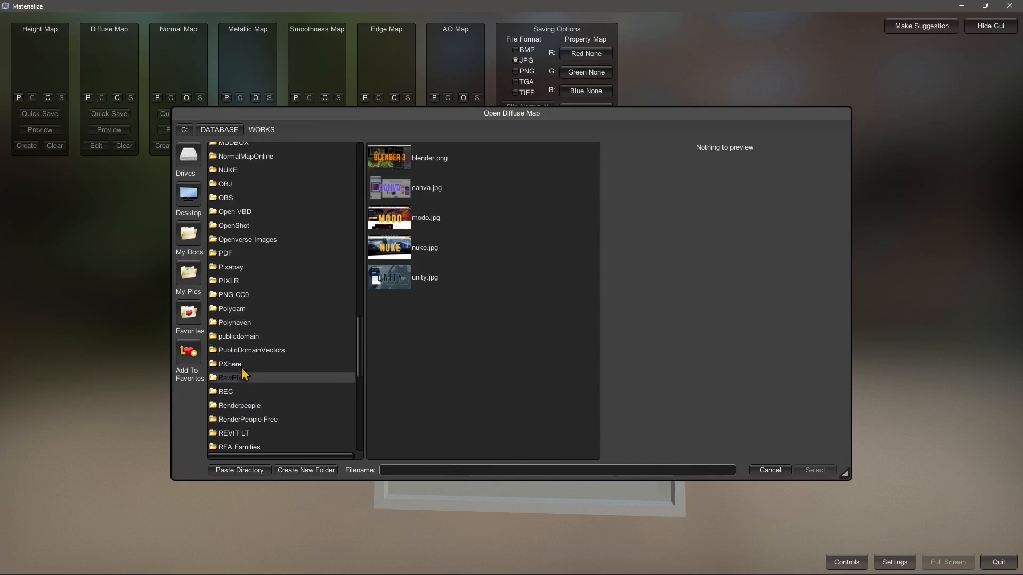
pyautogui.doubleClick(237, 324)
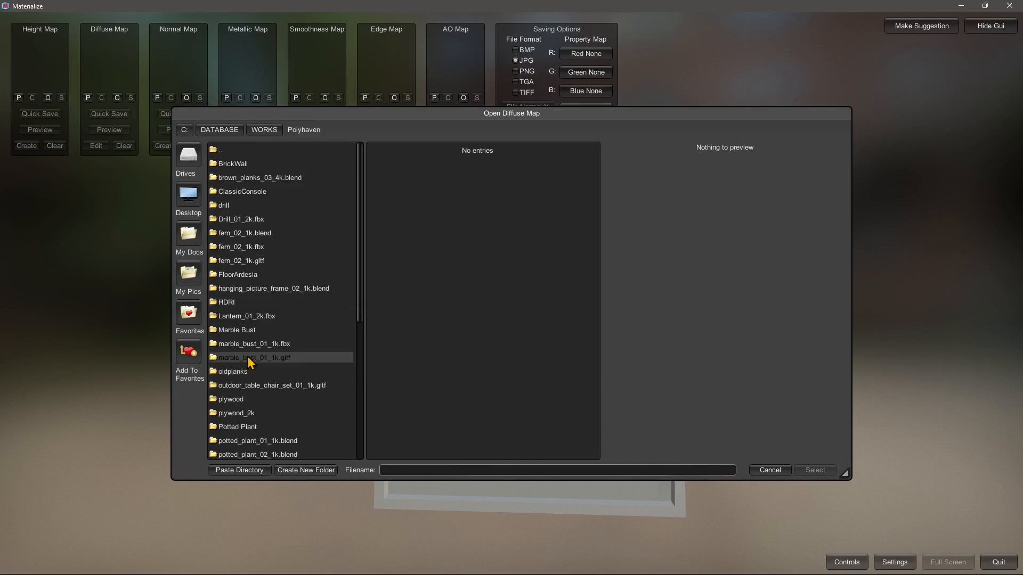
# Load wood_planks_grey_diff_1k.jpg from the wood_planks_grey_1k.blend textures folder as the diffuse map and view it on the preview plane.
pyautogui.scroll(-2, 251, 365)
pyautogui.scroll(-4, 248, 362)
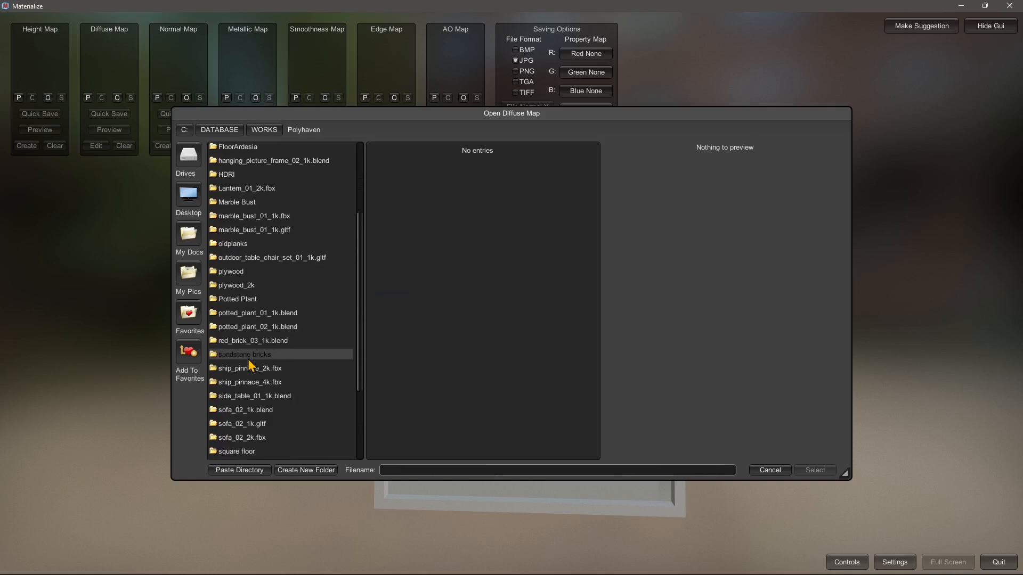
pyautogui.scroll(-1, 242, 320)
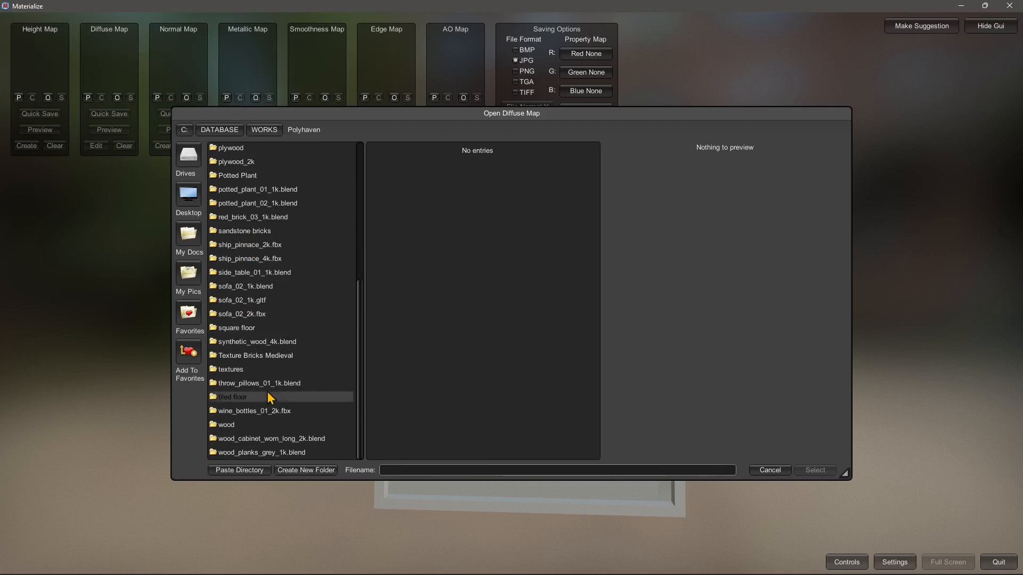
pyautogui.doubleClick(252, 454)
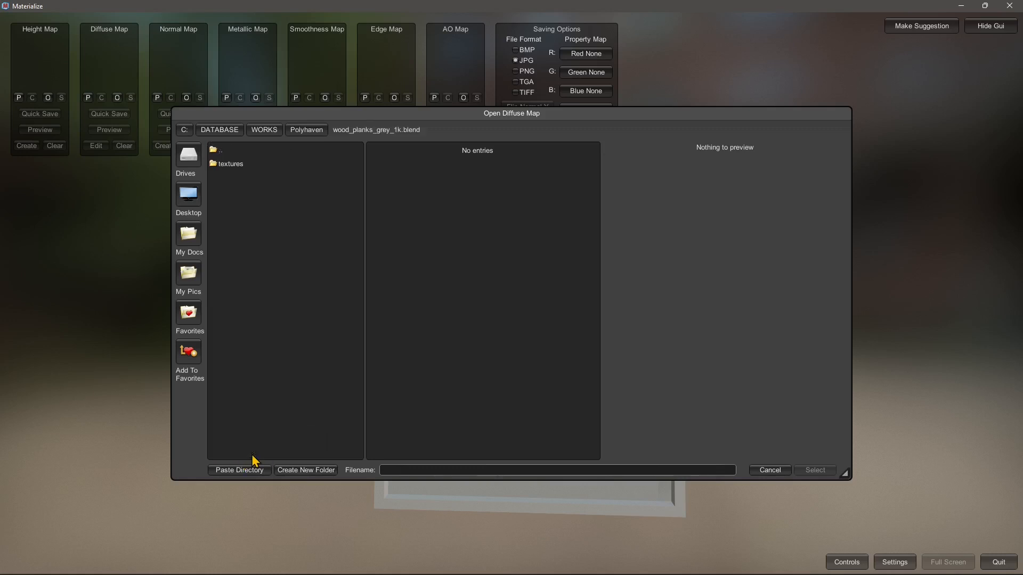
pyautogui.doubleClick(231, 164)
pyautogui.click(410, 162)
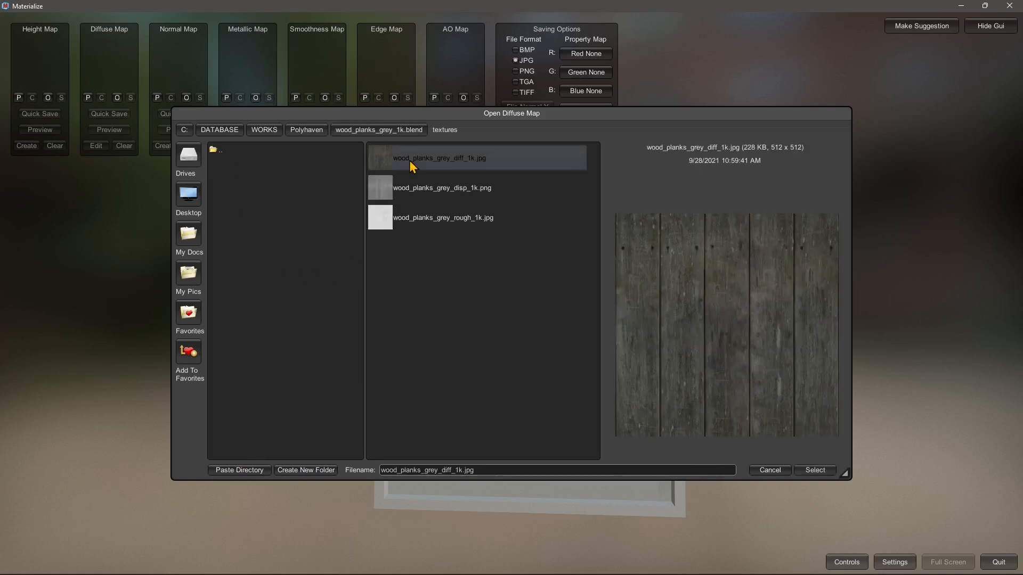
pyautogui.click(815, 470)
pyautogui.moveTo(541, 365); pyautogui.dragTo(506, 320)
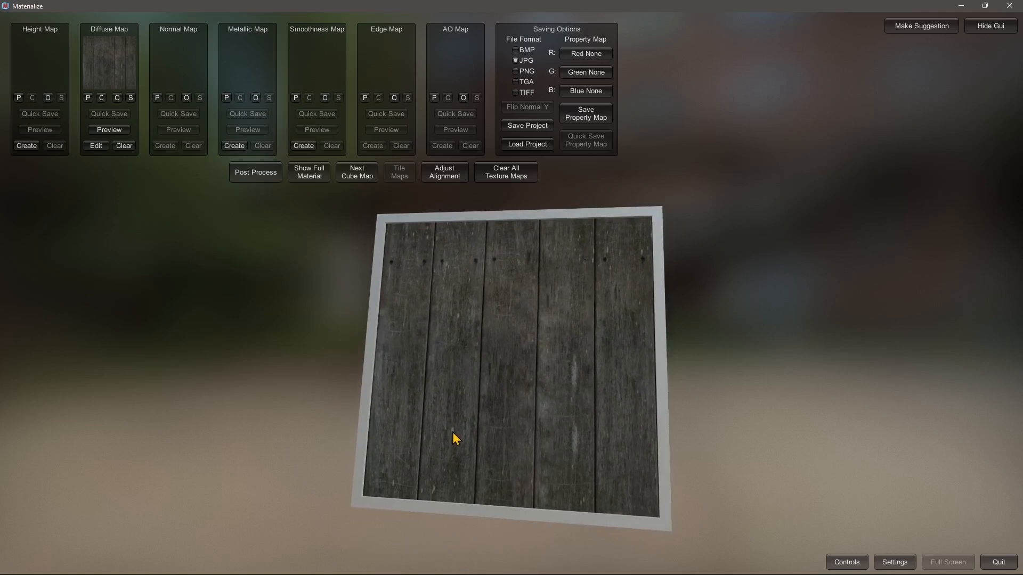
pyautogui.moveTo(490, 326)
pyautogui.mouseDown()
pyautogui.moveTo(490, 335)
pyautogui.moveTo(505, 319)
pyautogui.mouseUp()
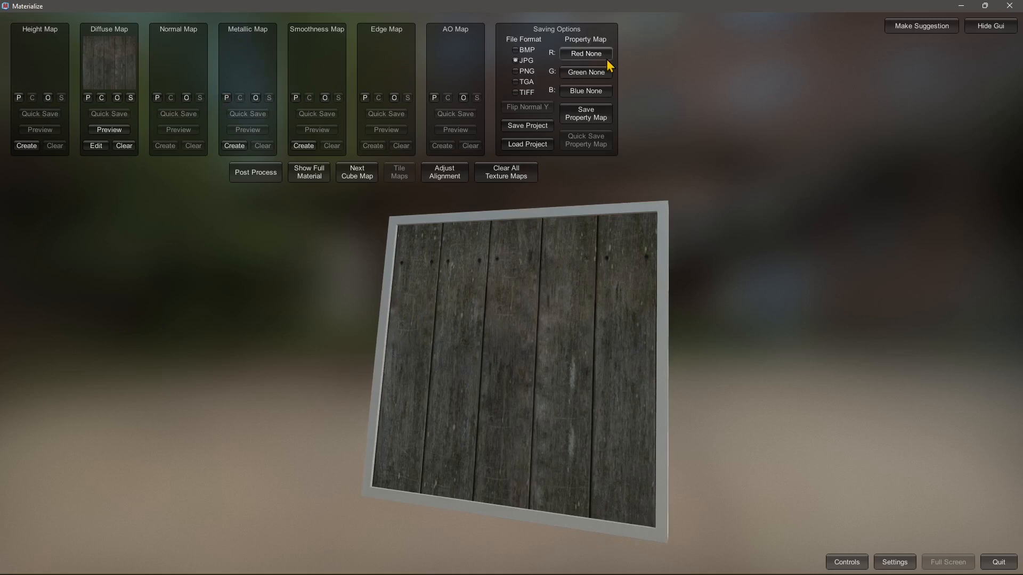
# Check the textures folder for a normal map, cancel, and load wood_planks_grey_disp_1k.png as the height map.
pyautogui.click(186, 98)
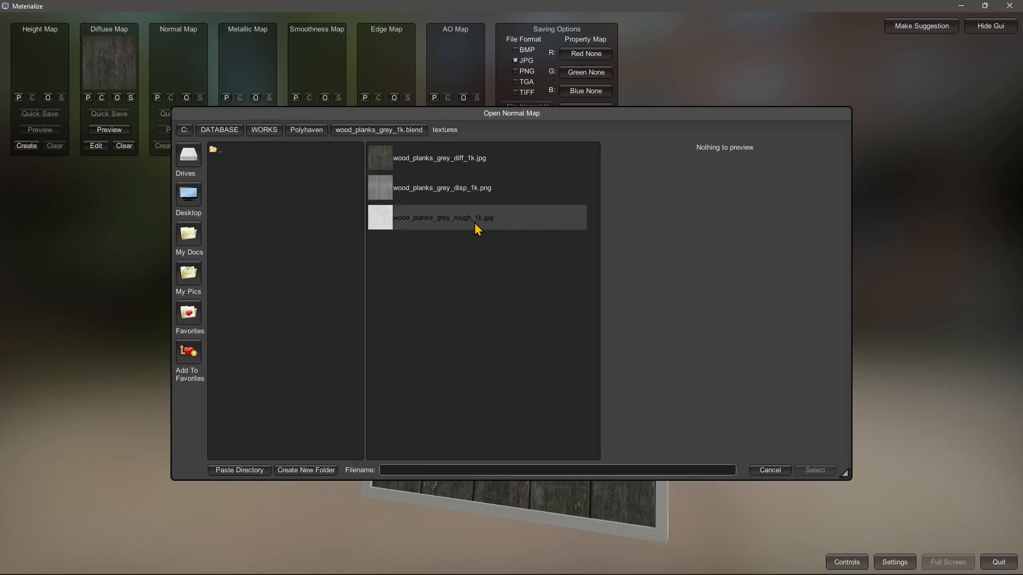
pyautogui.click(769, 470)
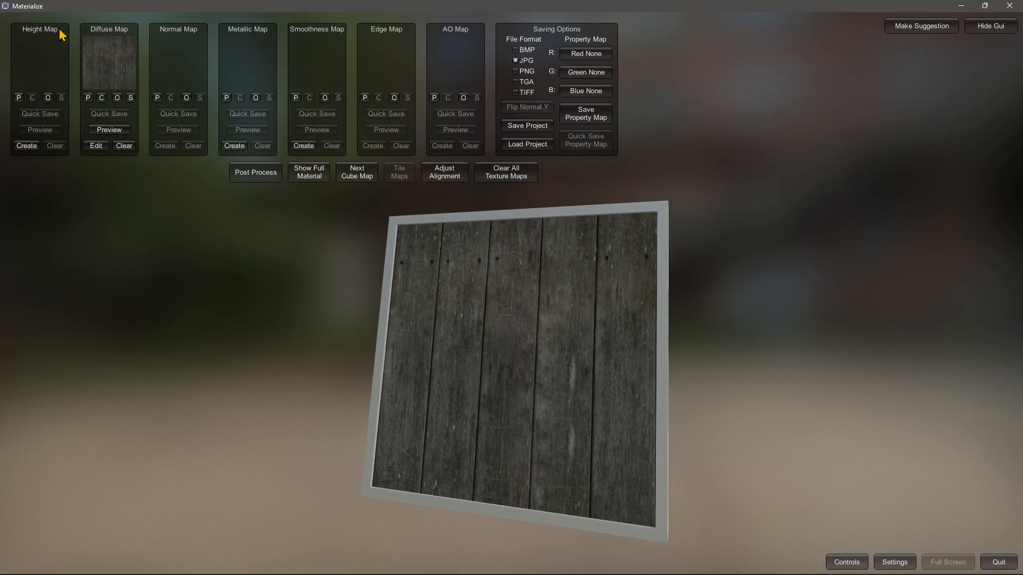
pyautogui.click(47, 98)
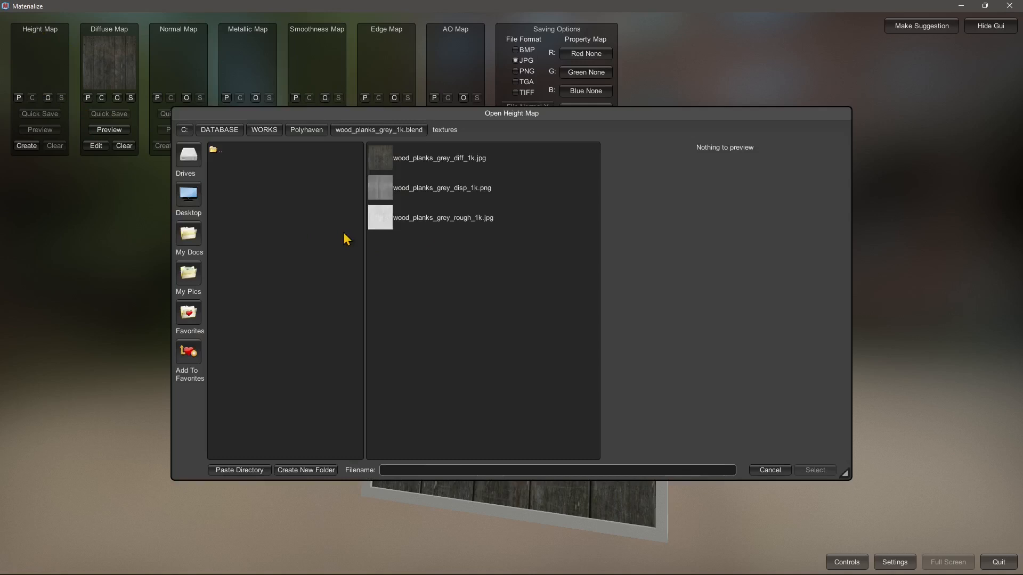
pyautogui.click(440, 193)
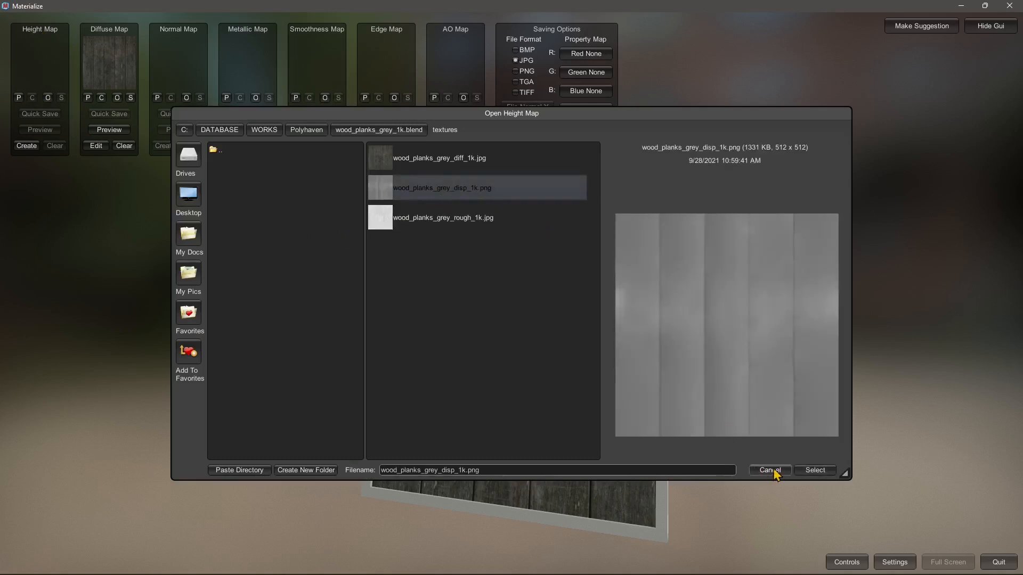
pyautogui.click(813, 470)
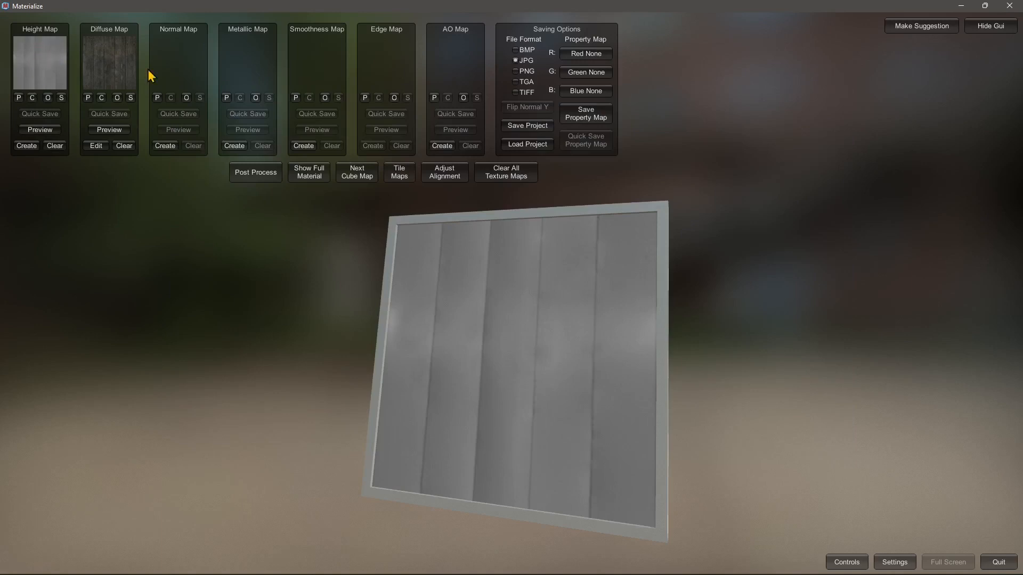
# Compare the full material with the separate height and diffuse map previews, finishing on the full material.
pyautogui.click(316, 178)
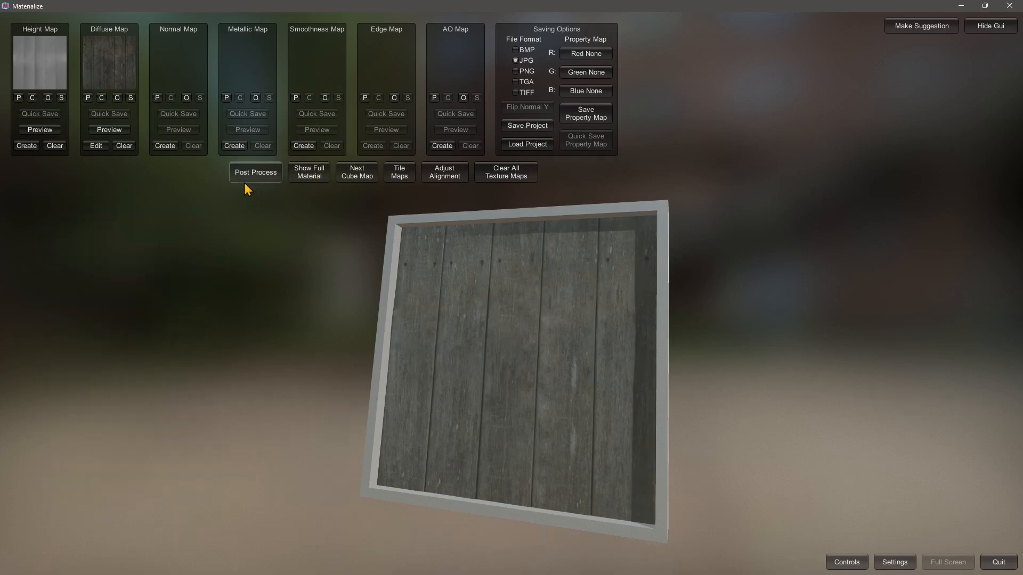
pyautogui.click(317, 178)
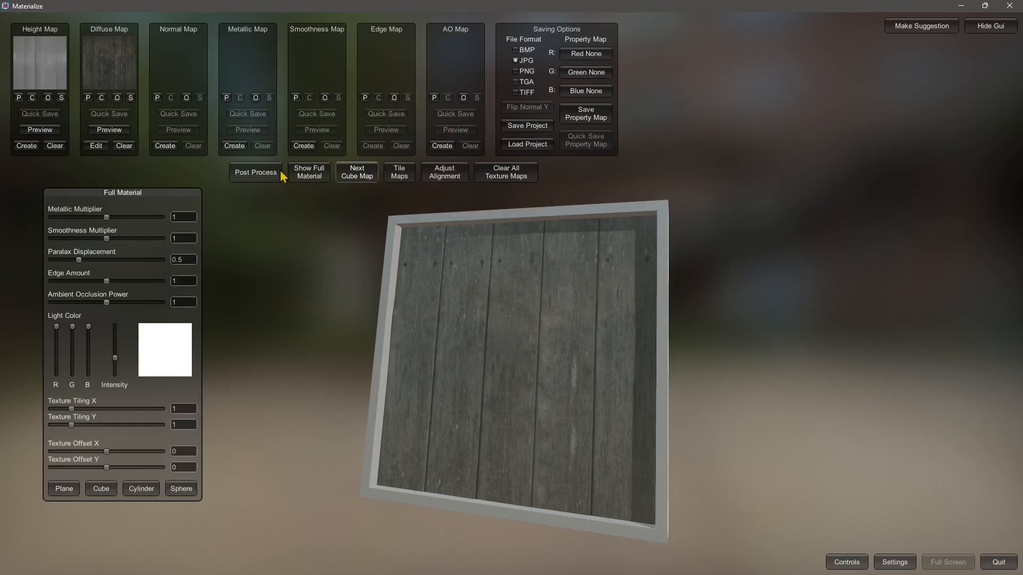
pyautogui.click(99, 130)
pyautogui.click(42, 130)
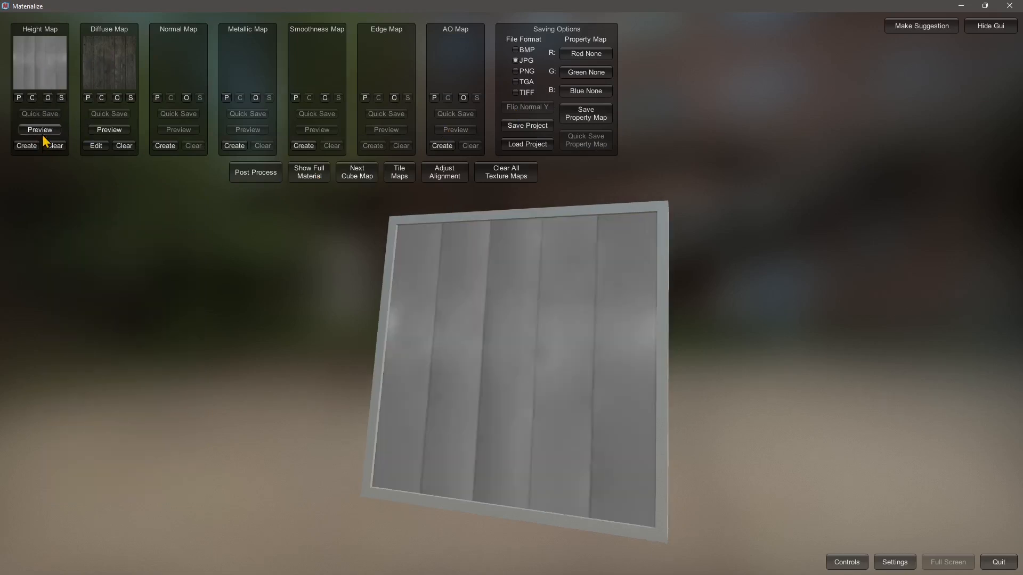
pyautogui.click(108, 129)
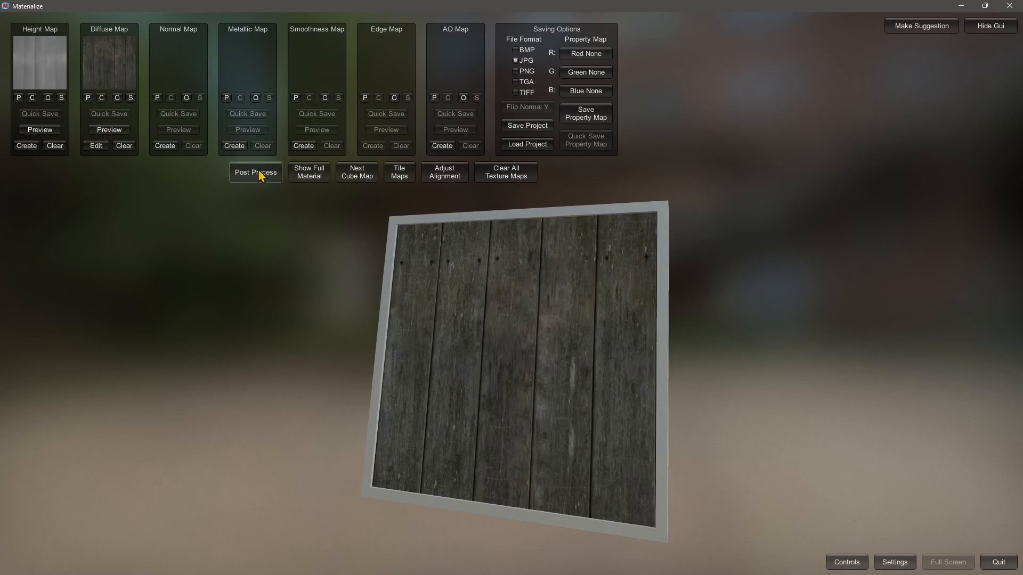
pyautogui.click(309, 177)
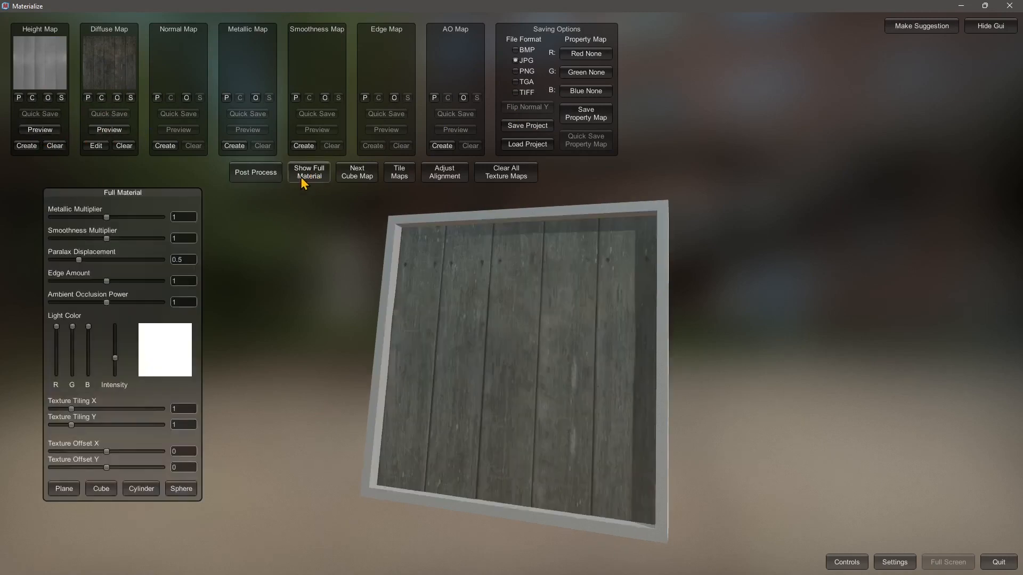
# Set the full material's Metallic Multiplier to 1.1634, Smoothness Multiplier to 0.6826, Edge Amount to 1.3365 and Ambient Occlusion Power to 1.8173.
pyautogui.moveTo(106, 217)
pyautogui.mouseDown()
pyautogui.moveTo(132, 219)
pyautogui.moveTo(93, 247)
pyautogui.moveTo(119, 222)
pyautogui.moveTo(114, 251)
pyautogui.moveTo(89, 250)
pyautogui.mouseUp()
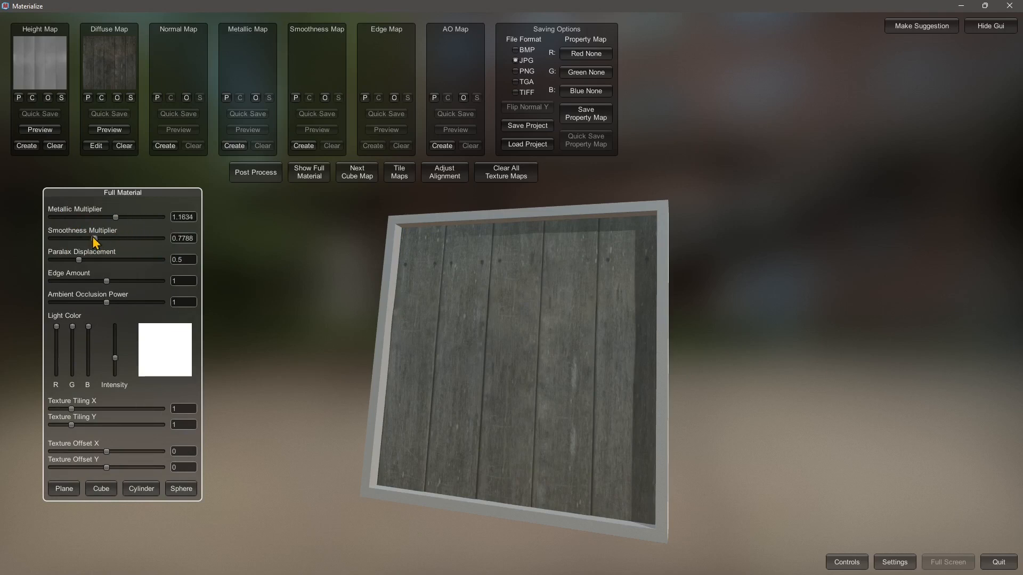
pyautogui.moveTo(92, 236)
pyautogui.mouseDown()
pyautogui.moveTo(43, 241)
pyautogui.moveTo(145, 248)
pyautogui.moveTo(87, 239)
pyautogui.mouseUp()
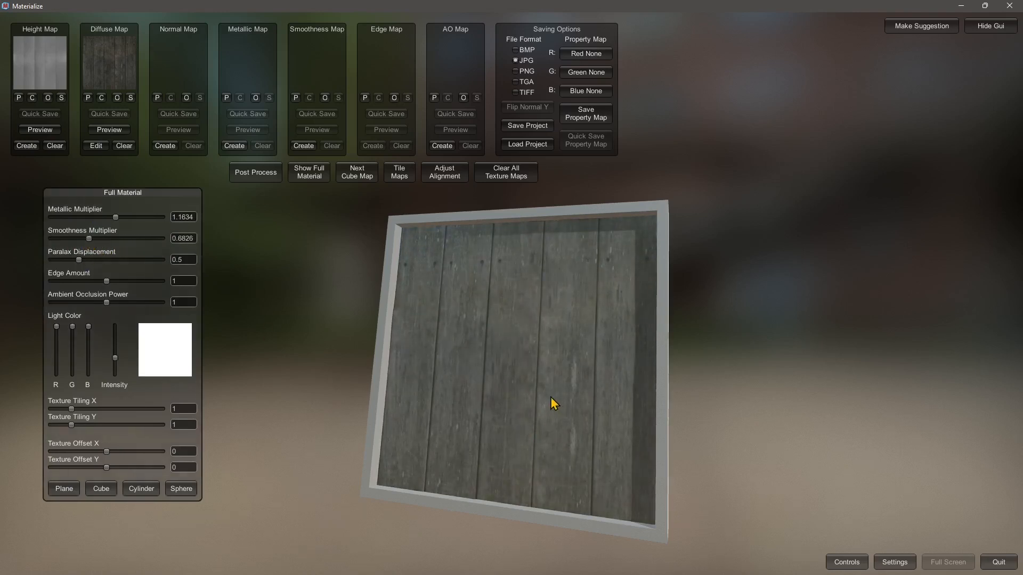
pyautogui.moveTo(550, 407); pyautogui.dragTo(532, 392)
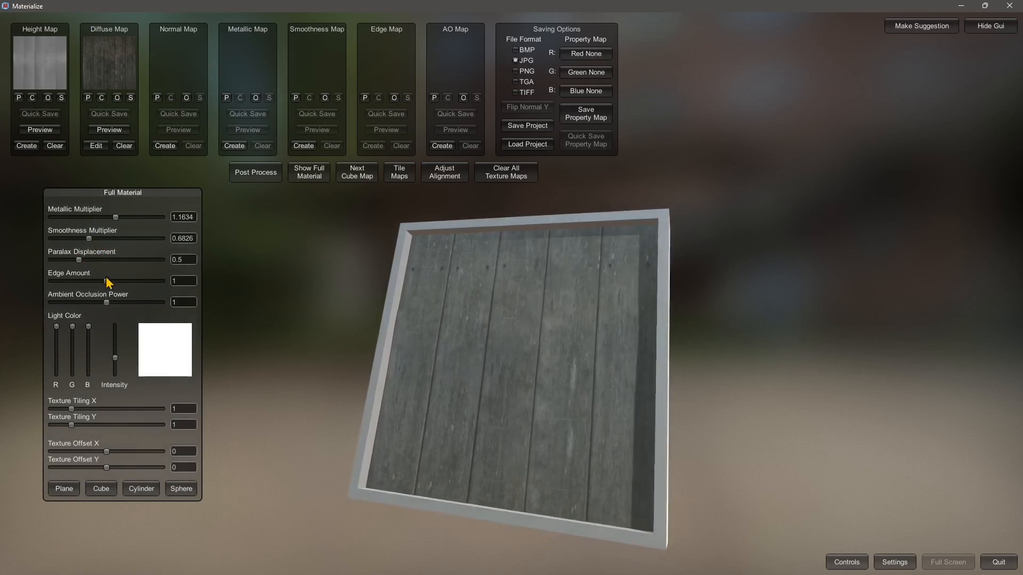
pyautogui.moveTo(107, 281); pyautogui.dragTo(153, 319)
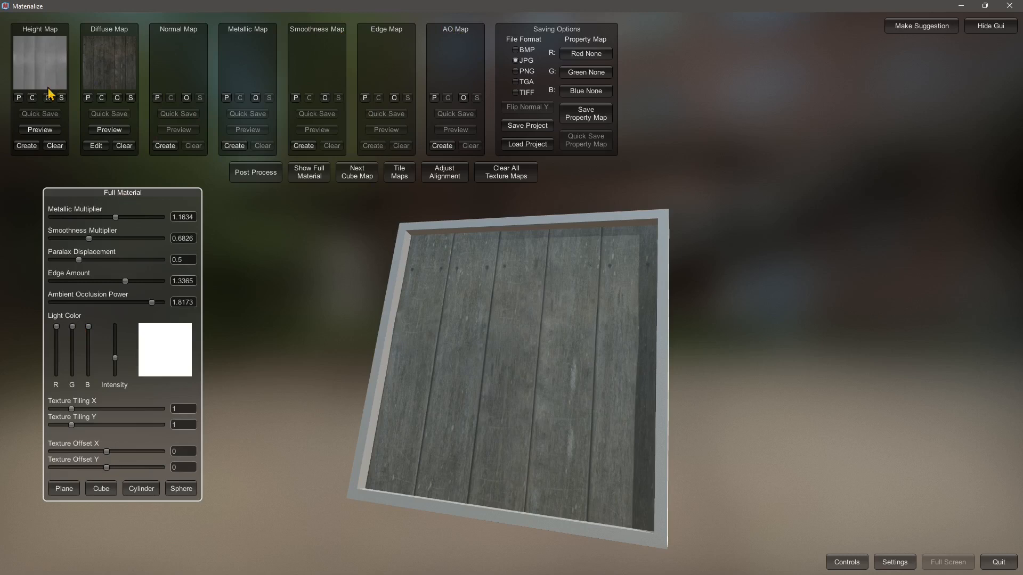
# Load wood_planks_grey_rough_1k.jpg as the metallic map, paste the same texture into the AO map, and show the full material.
pyautogui.click(257, 98)
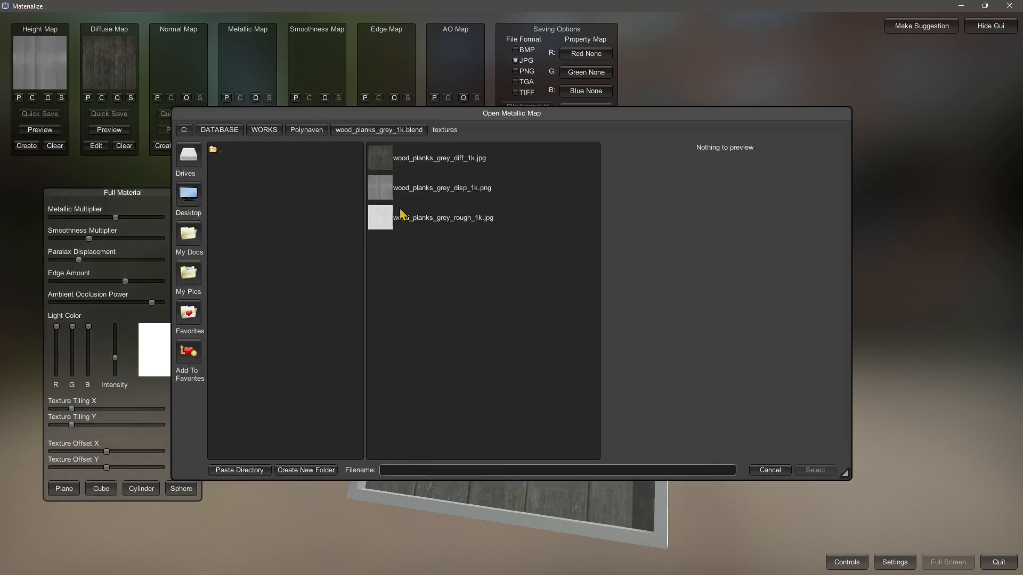
pyautogui.click(435, 224)
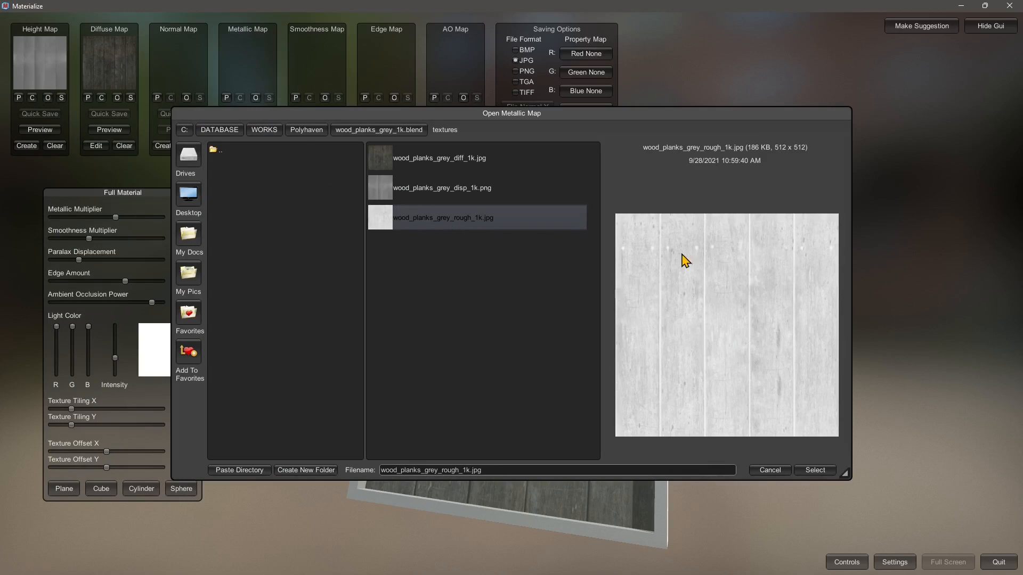
pyautogui.click(812, 470)
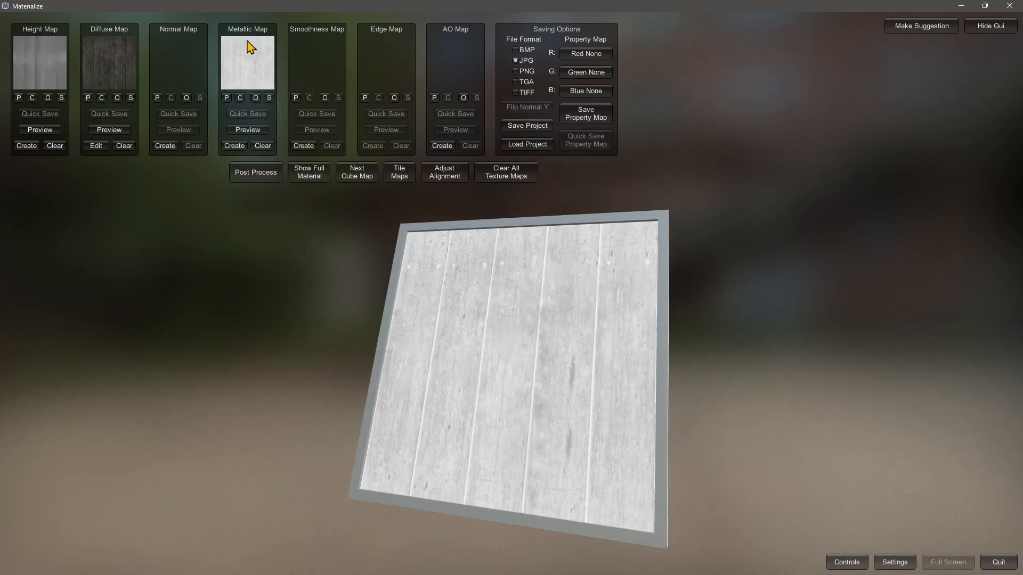
pyautogui.click(311, 176)
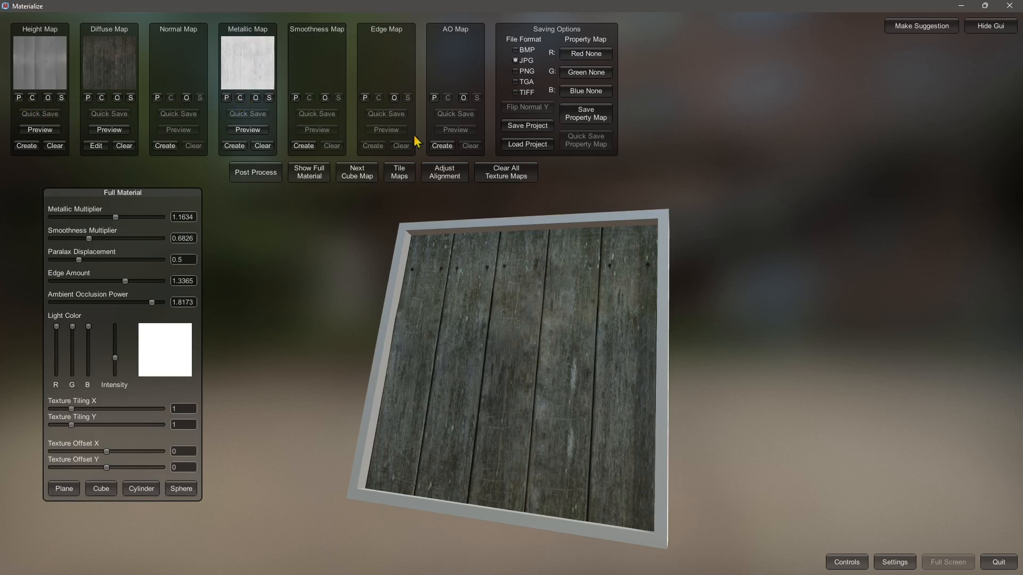
pyautogui.click(435, 99)
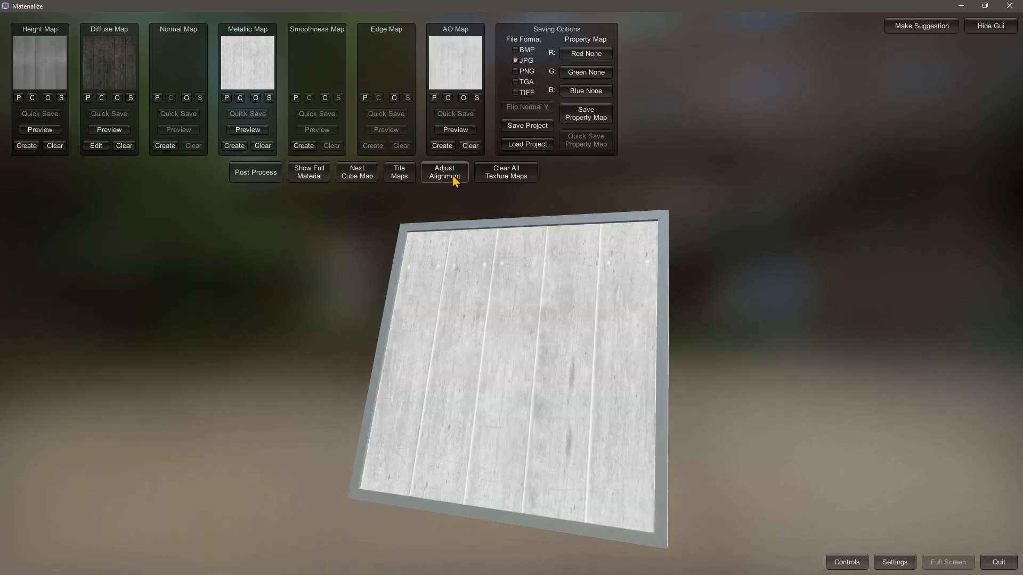
pyautogui.click(313, 178)
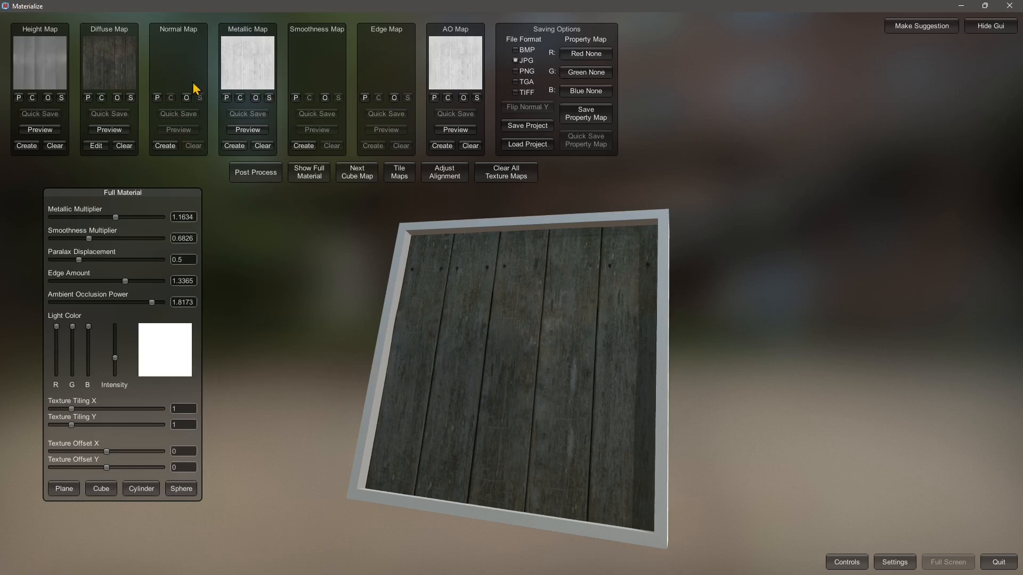
# Set the full material's Edge Amount to 1.1634 and Ambient Occlusion Power to 0.8076, and raise the light intensity.
pyautogui.moveTo(120, 291); pyautogui.dragTo(102, 335)
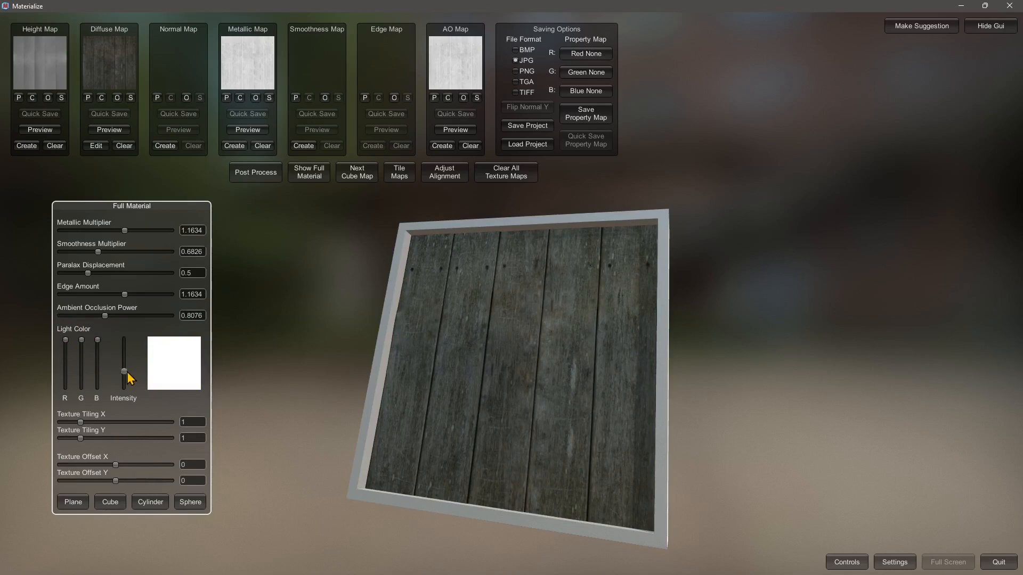
pyautogui.moveTo(128, 373)
pyautogui.mouseDown()
pyautogui.moveTo(127, 354)
pyautogui.moveTo(132, 381)
pyautogui.moveTo(125, 357)
pyautogui.mouseUp()
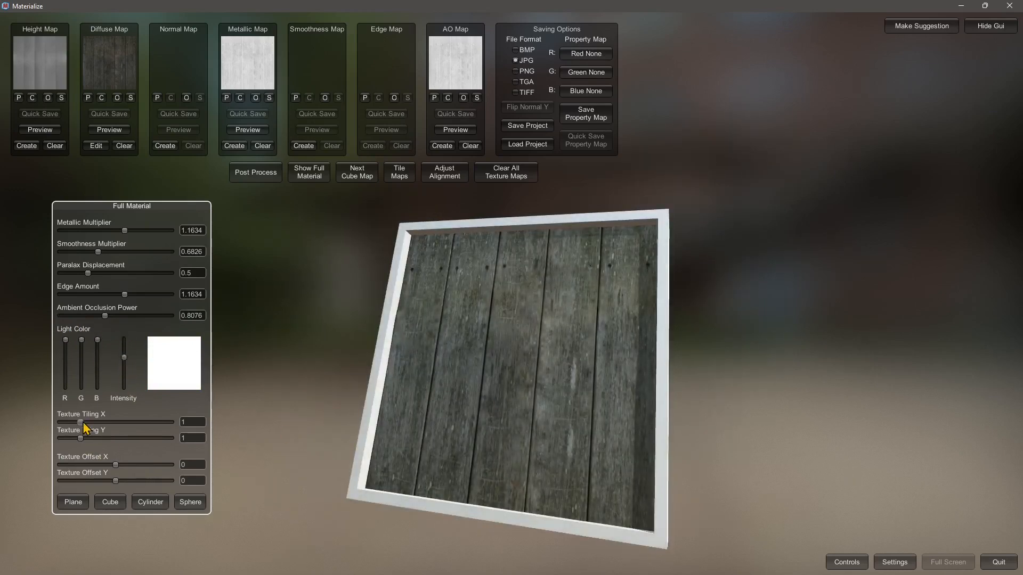
# Set the full material's texture tiling to 1.8245 in X and 1.9658 in Y, with offsets of 0.1923 and -0.028.
pyautogui.moveTo(84, 424); pyautogui.dragTo(104, 444)
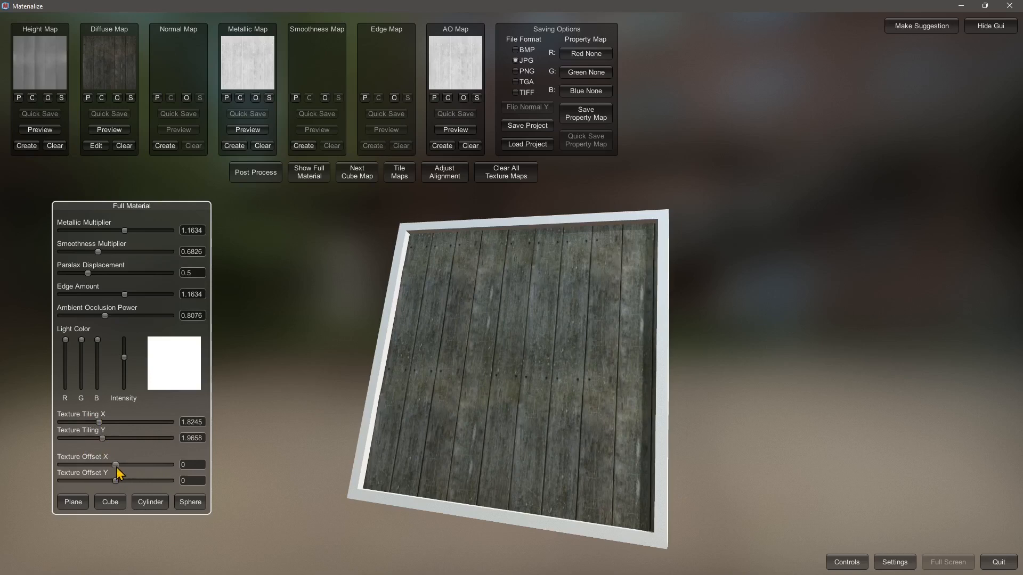
pyautogui.moveTo(117, 465)
pyautogui.mouseDown()
pyautogui.moveTo(126, 467)
pyautogui.moveTo(114, 483)
pyautogui.mouseUp()
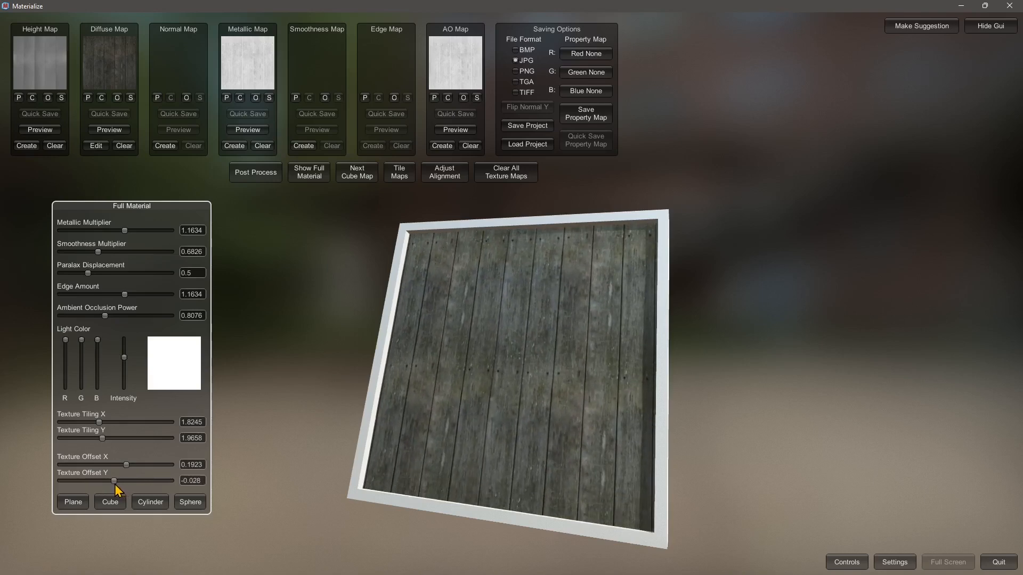
# Preview the wood material on the cube, cylinder and sphere from several angles, and return to the cube.
pyautogui.click(109, 503)
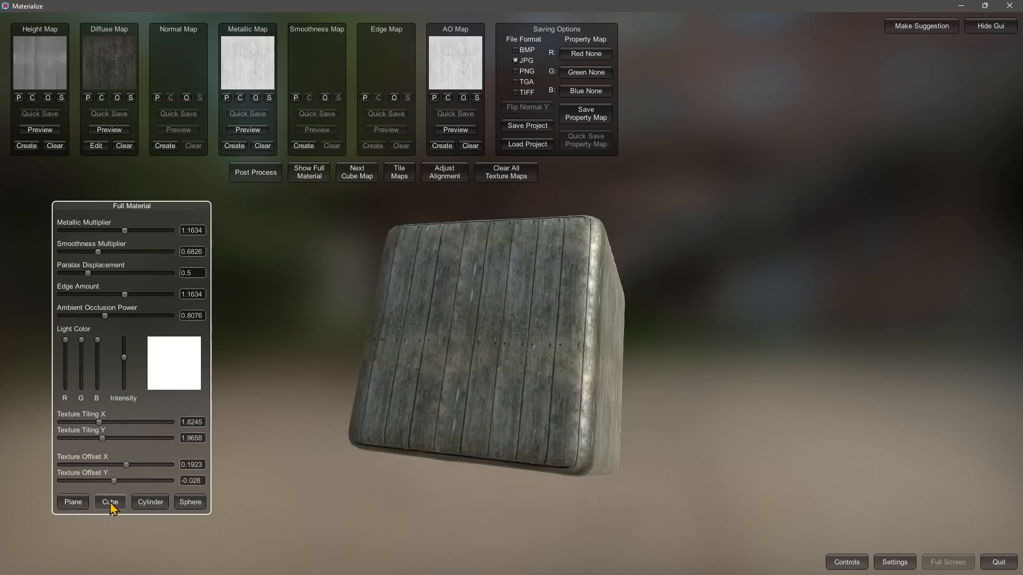
pyautogui.moveTo(427, 395); pyautogui.dragTo(464, 336, button='right')
pyautogui.click(142, 504)
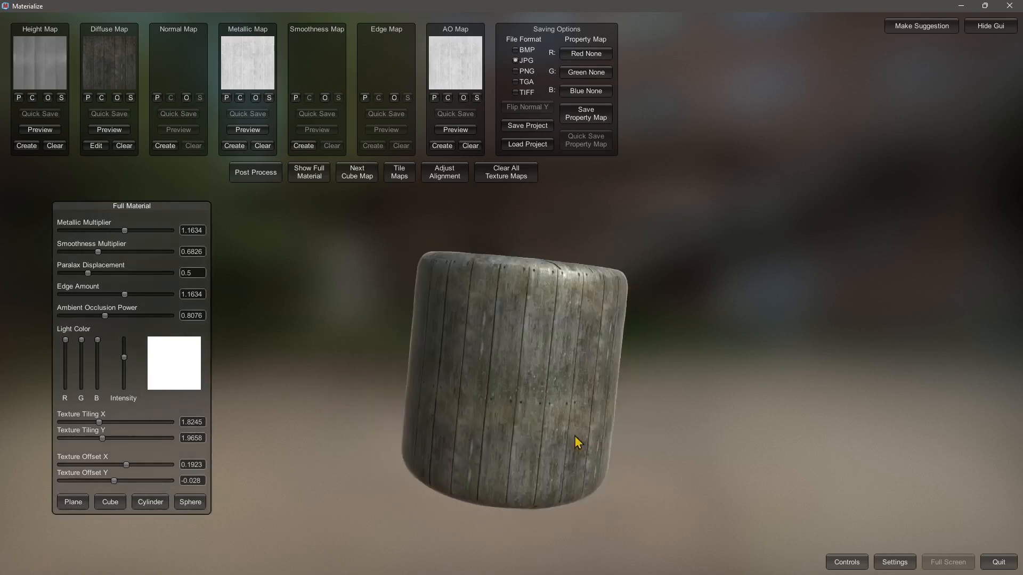
pyautogui.moveTo(577, 440); pyautogui.dragTo(449, 433, button='right')
pyautogui.click(188, 502)
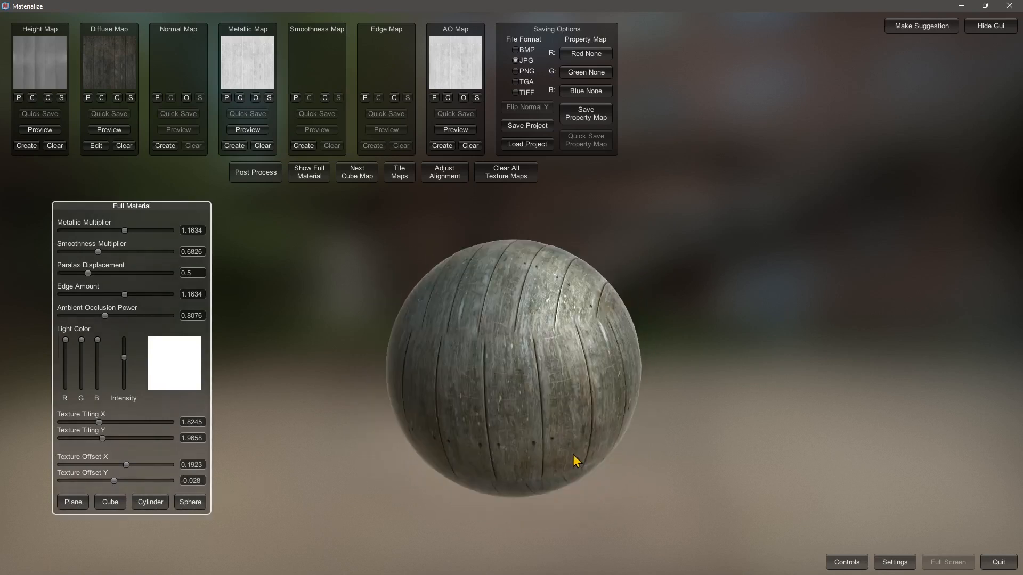
pyautogui.moveTo(442, 477); pyautogui.dragTo(183, 499, button='right')
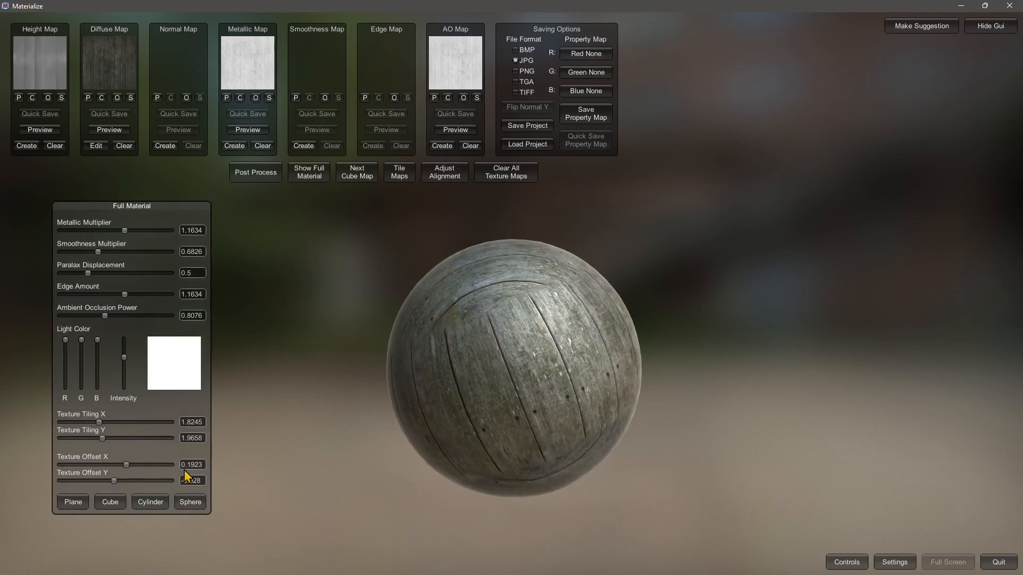
pyautogui.moveTo(586, 437); pyautogui.dragTo(529, 303, button='right')
pyautogui.click(111, 502)
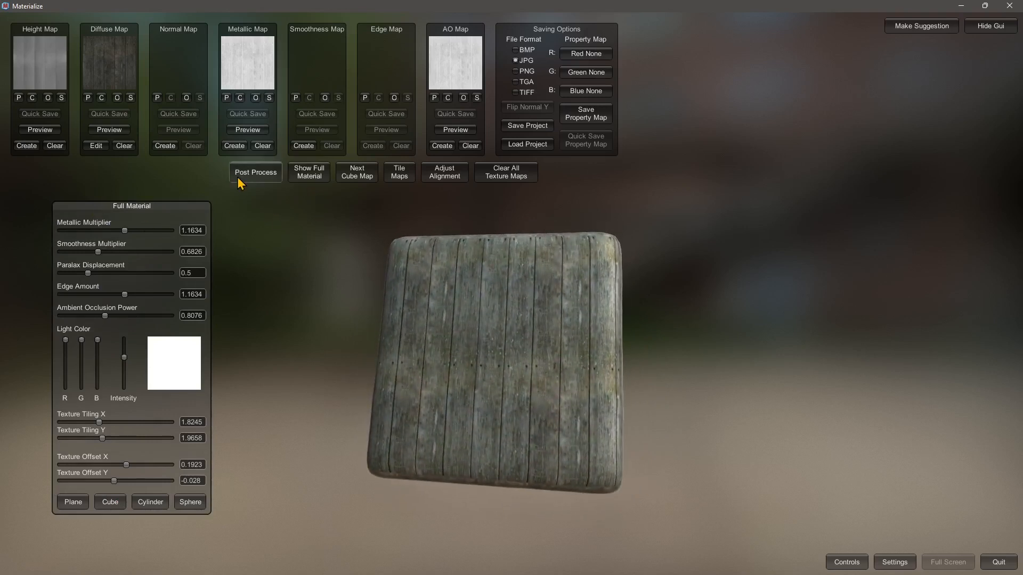
# Cycle through the environment cube maps to check the material on the cube under each lighting, returning to the original environment.
pyautogui.click(359, 174)
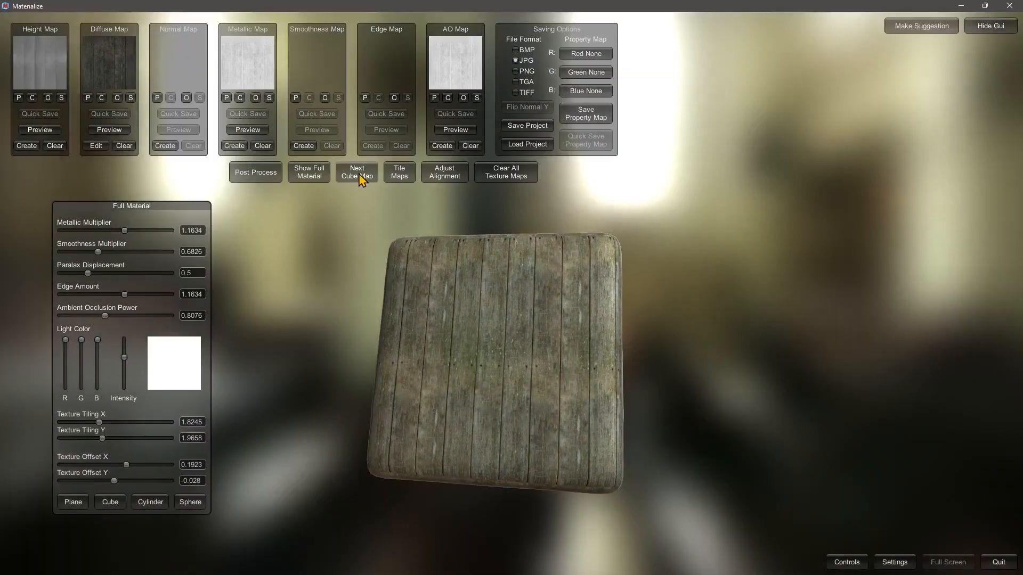
pyautogui.click(359, 174)
pyautogui.click(359, 174)
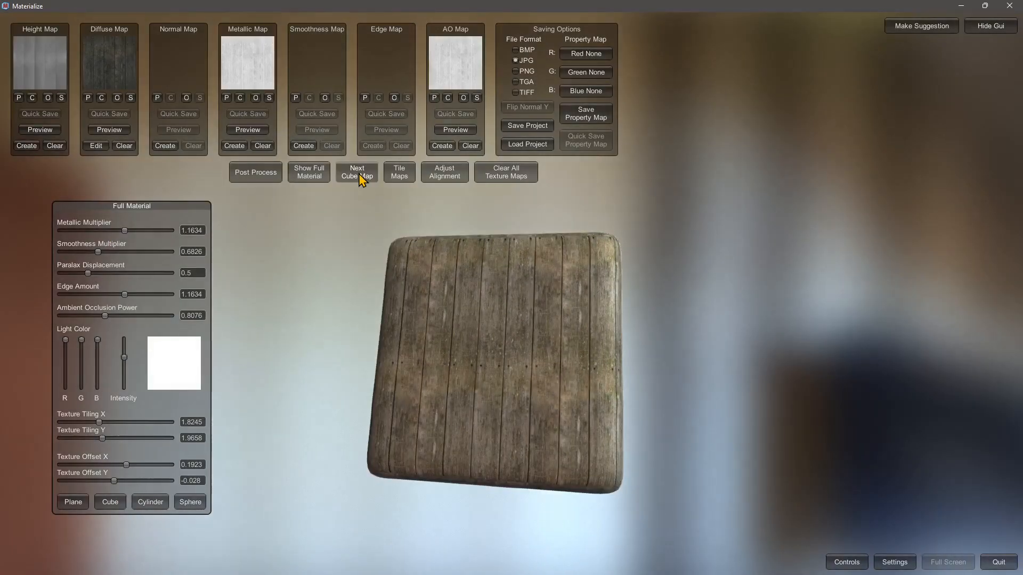
pyautogui.click(359, 173)
pyautogui.moveTo(411, 302); pyautogui.dragTo(561, 409)
pyautogui.click(362, 175)
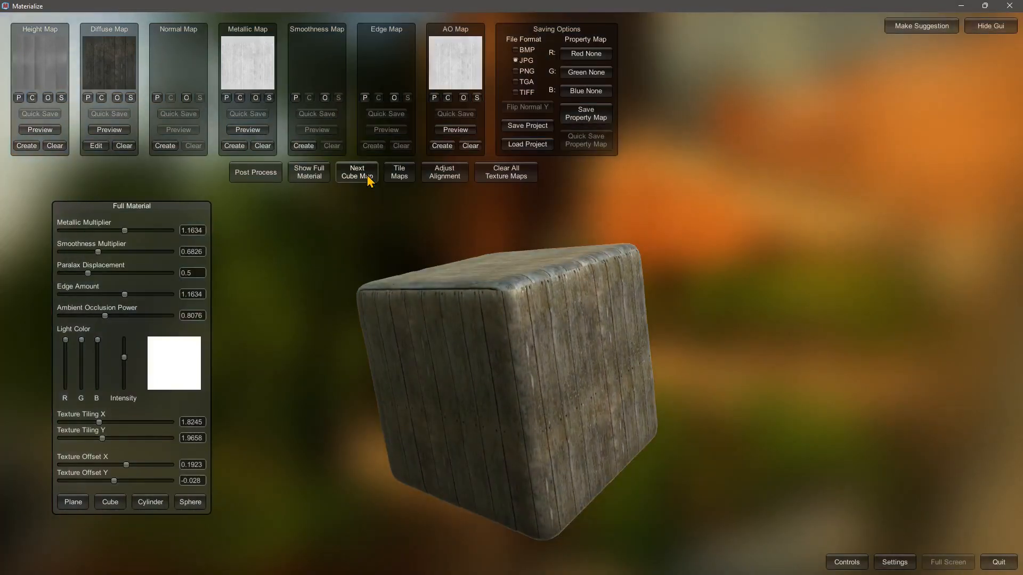
pyautogui.click(368, 176)
pyautogui.click(368, 176)
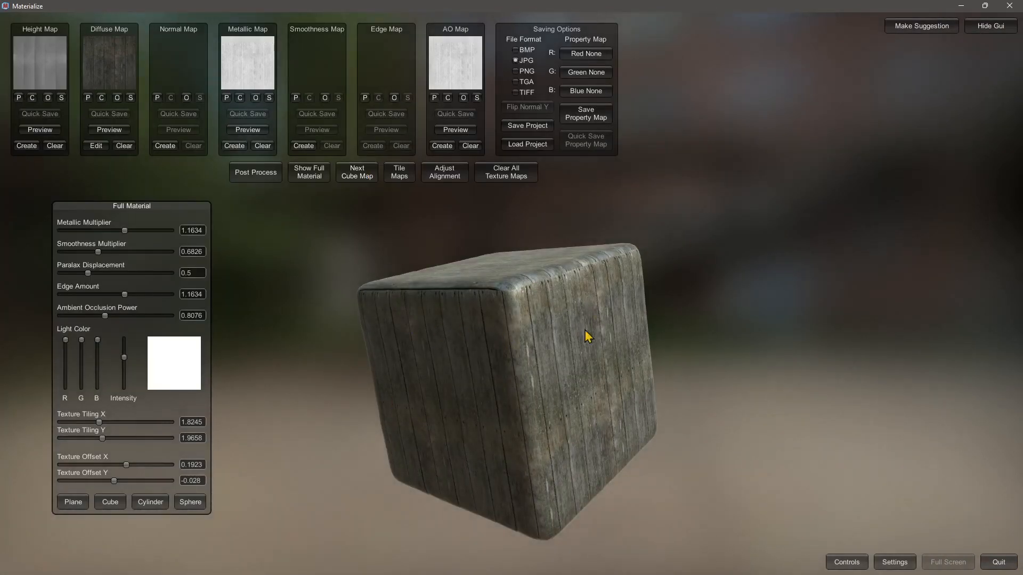
# Open the Tiling Texture Maker, try the Splat technique on the wood texture, and switch back to Overlap.
pyautogui.click(411, 181)
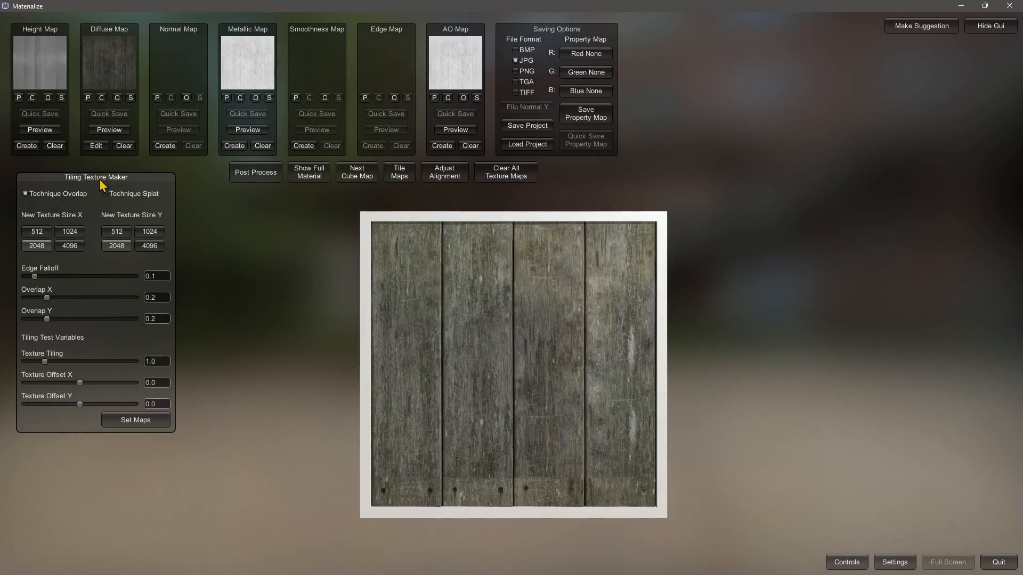
pyautogui.click(105, 193)
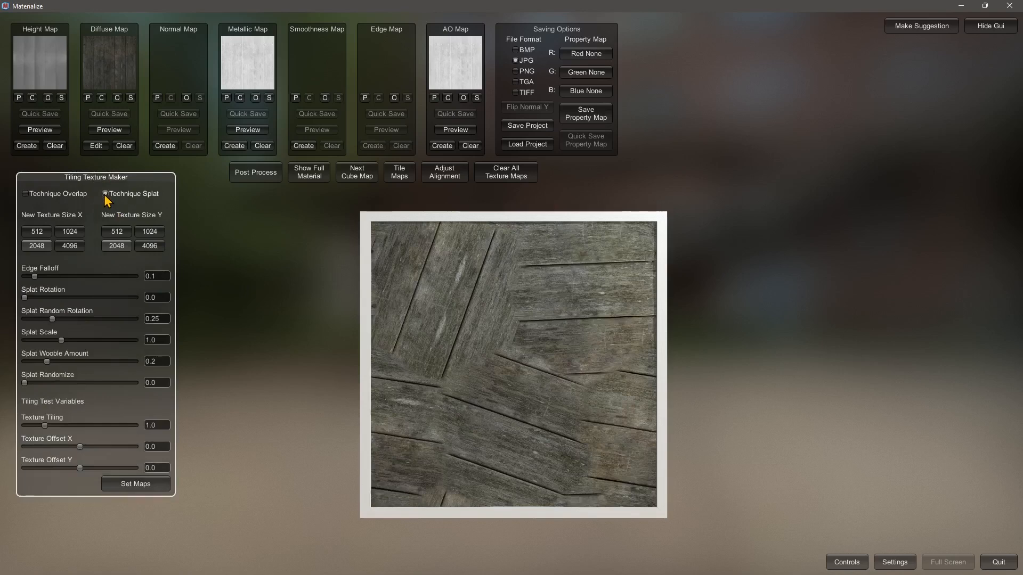
pyautogui.click(65, 198)
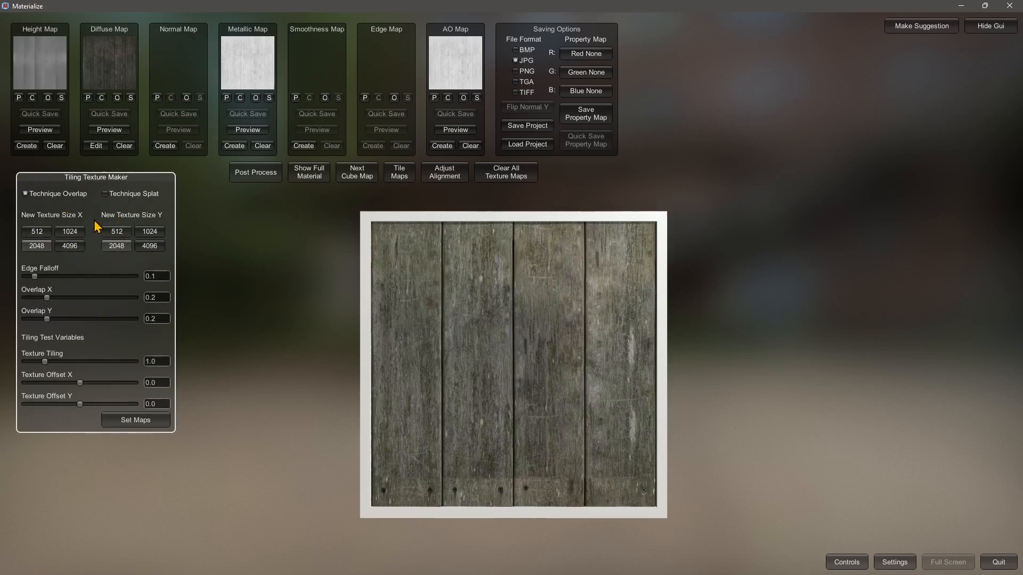
# Apply overlap tiling to the maps with Edge Falloff 0.1951, Overlap 0.2576 by 0.3942, and test values of Tiling 1.7254, Offset -0.346 and -0.182.
pyautogui.moveTo(34, 276); pyautogui.dragTo(55, 280)
pyautogui.moveTo(48, 282); pyautogui.dragTo(59, 323)
pyautogui.moveTo(56, 319); pyautogui.dragTo(78, 404)
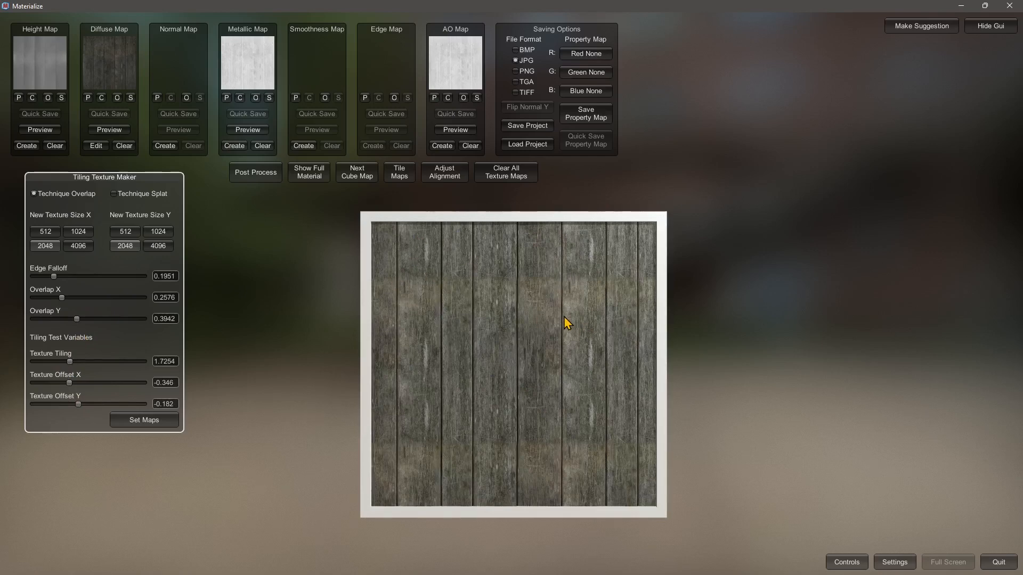
pyautogui.click(136, 420)
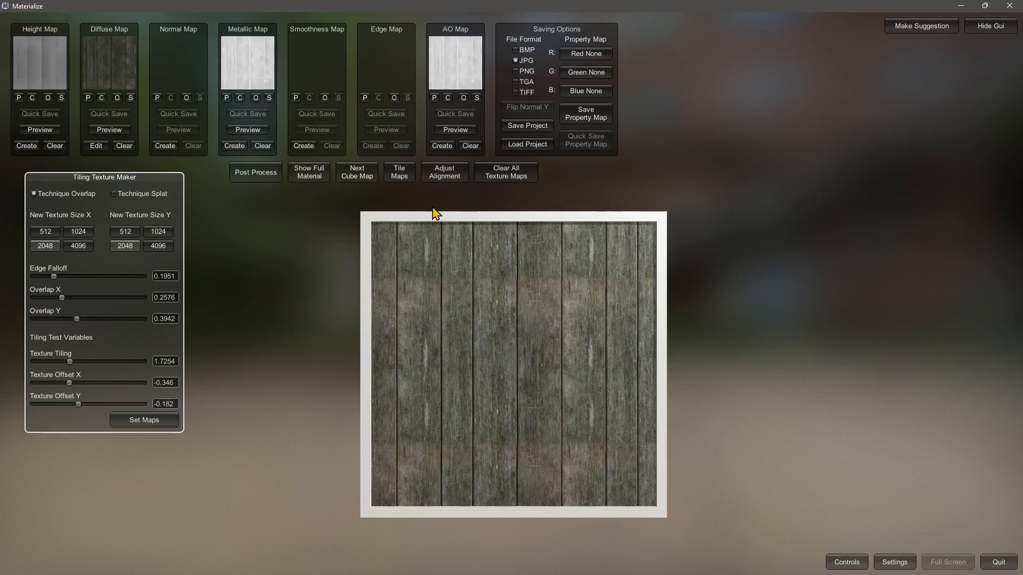
# Try moving the corner points of the wood texture in the Texture Alignment Adjuster, and reset them.
pyautogui.click(445, 179)
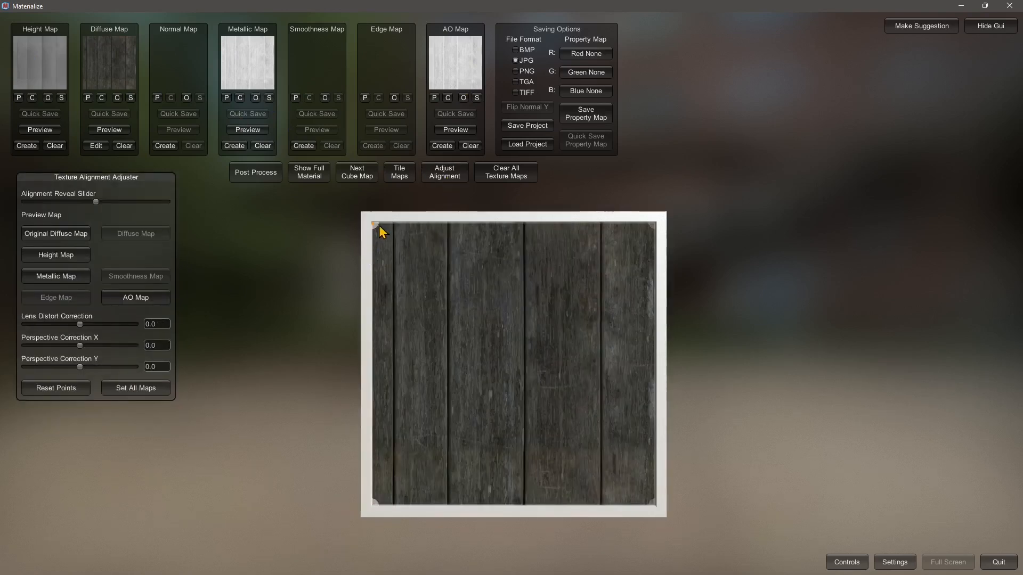
pyautogui.moveTo(376, 226)
pyautogui.mouseDown()
pyautogui.moveTo(411, 248)
pyautogui.moveTo(471, 240)
pyautogui.moveTo(384, 264)
pyautogui.moveTo(372, 216)
pyautogui.mouseUp()
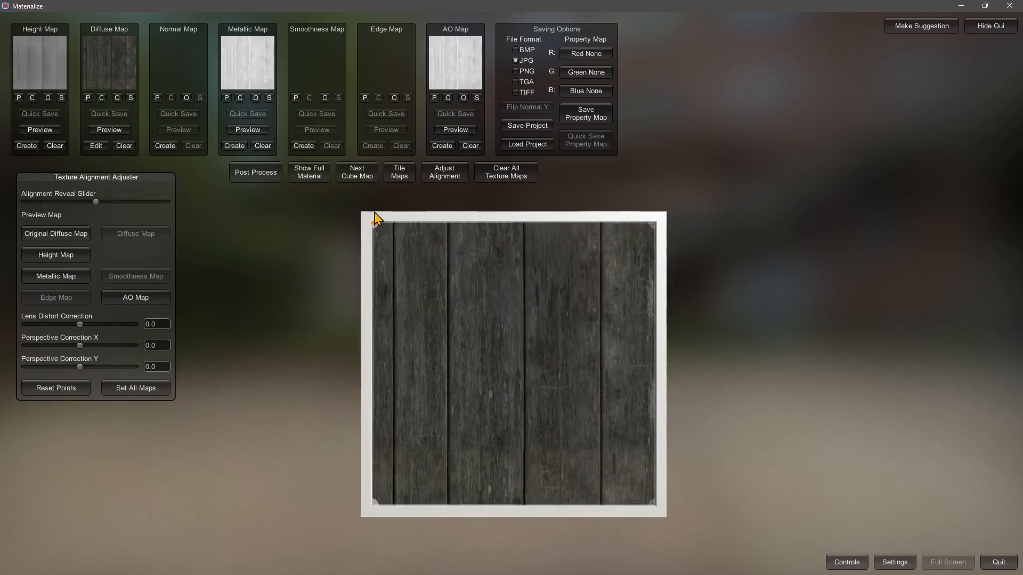
pyautogui.moveTo(382, 504); pyautogui.dragTo(356, 505)
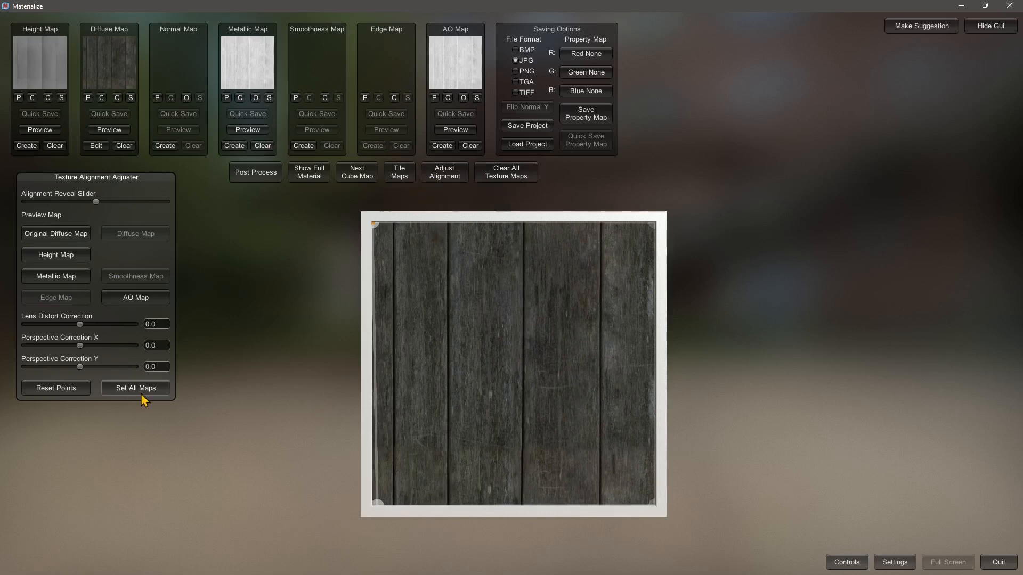
pyautogui.click(69, 393)
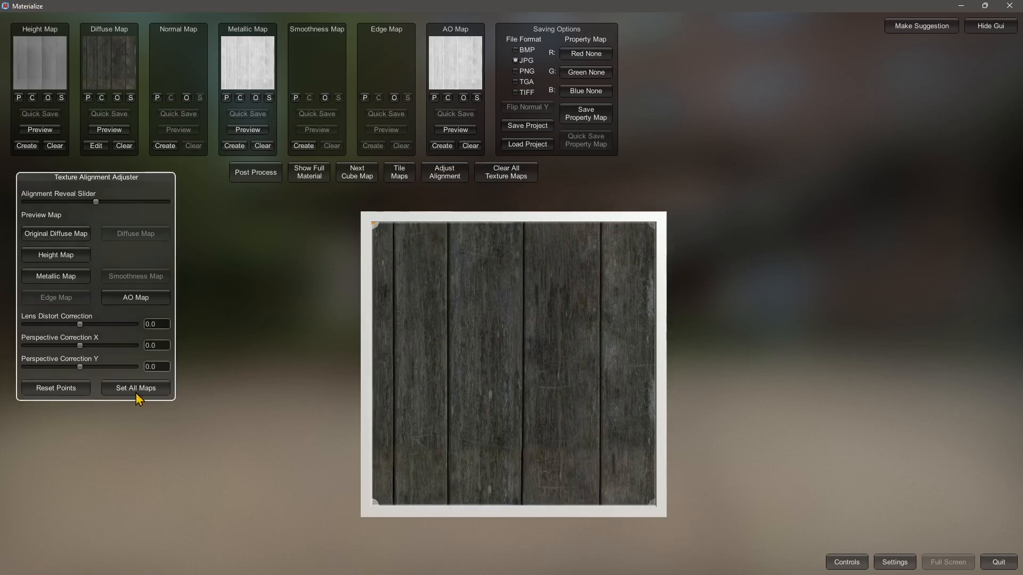
pyautogui.click(68, 394)
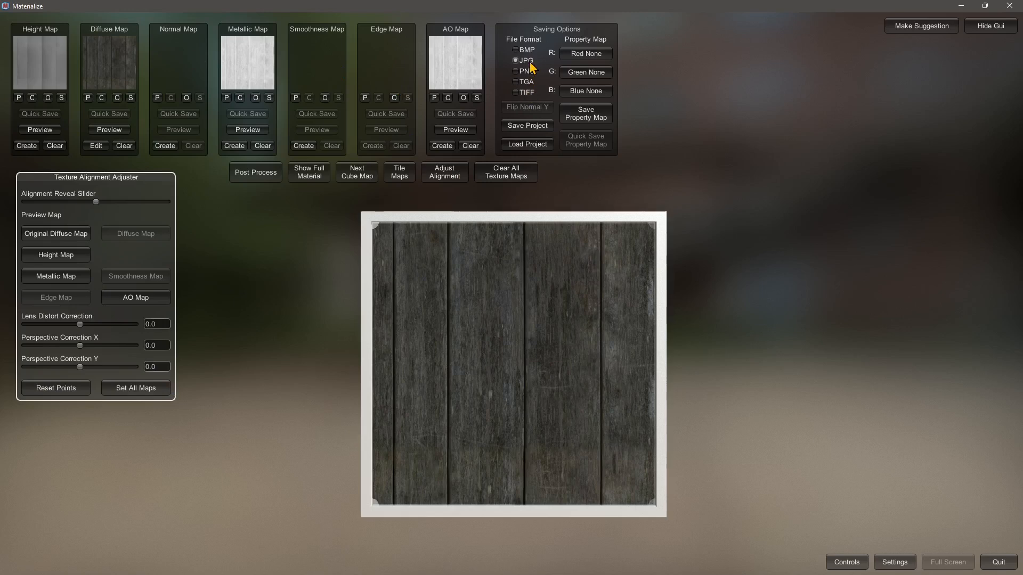
# Start saving the project and create a new folder named Materialize inside the WORKS folder.
pyautogui.click(527, 126)
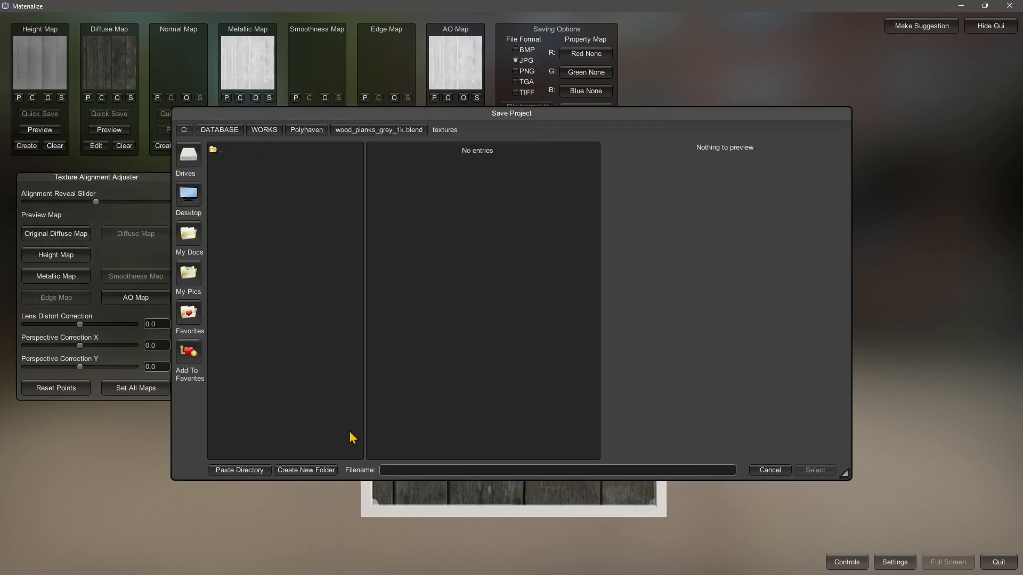
pyautogui.click(264, 131)
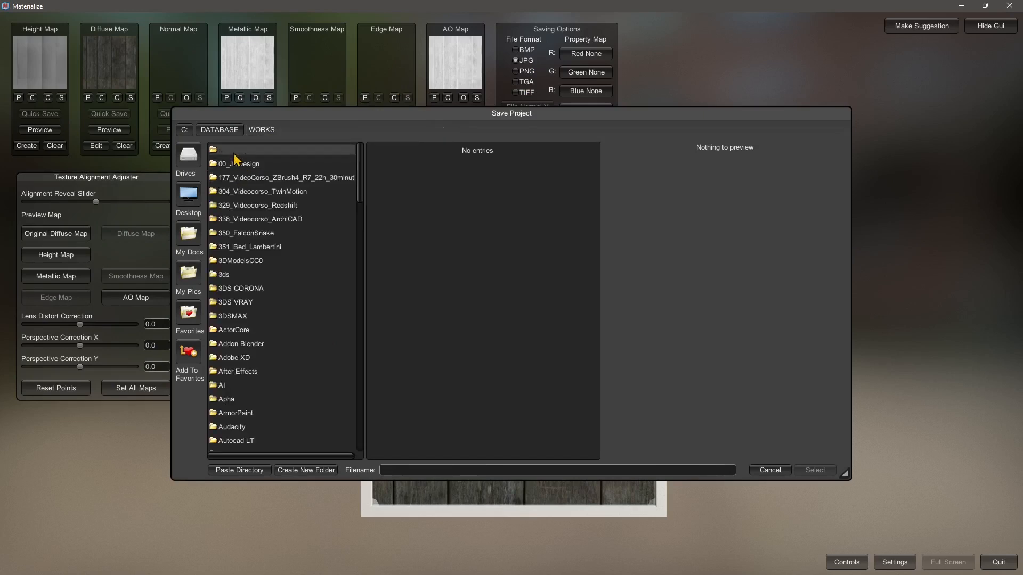
pyautogui.click(304, 471)
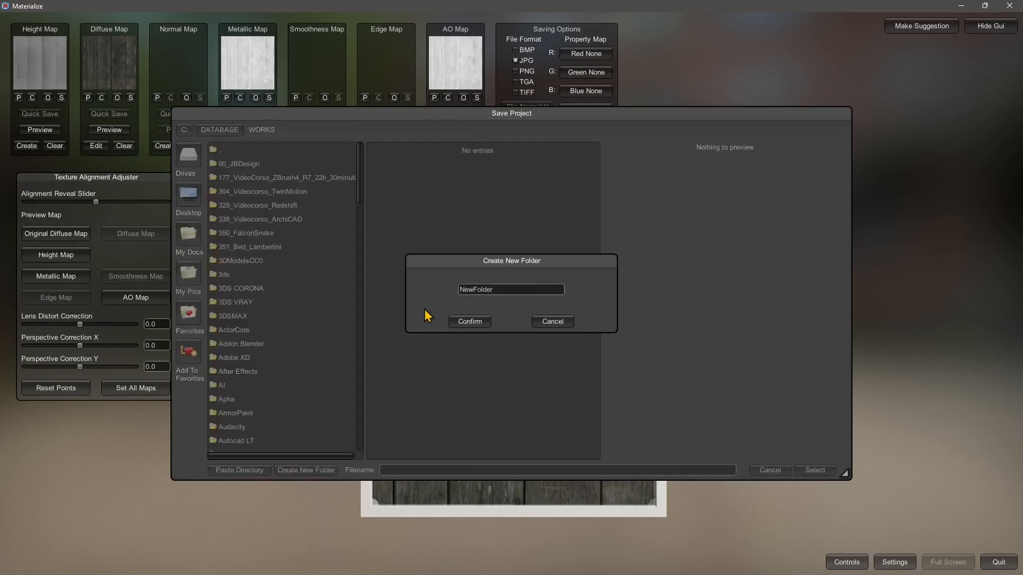
pyautogui.doubleClick(471, 293)
pyautogui.write('Materialize')
pyautogui.click(469, 321)
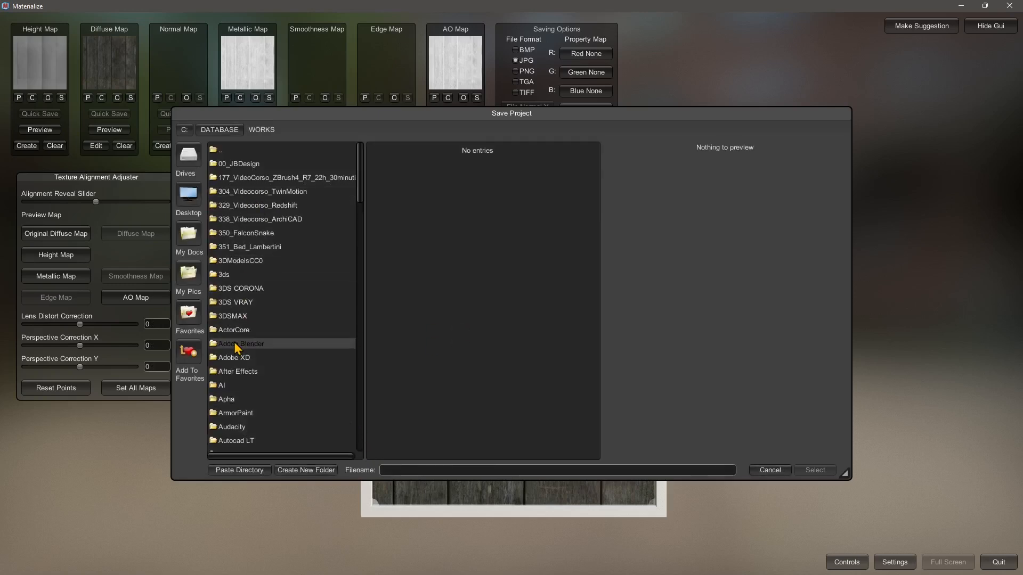
# Save the project as test1 in the new Materialize folder.
pyautogui.scroll(-15, 261, 357)
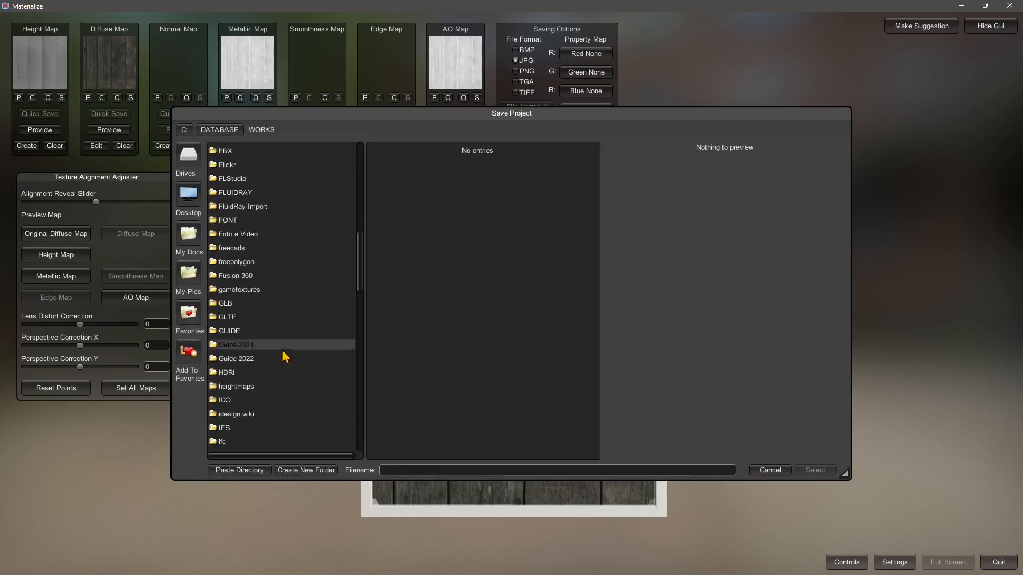
pyautogui.scroll(-10, 272, 377)
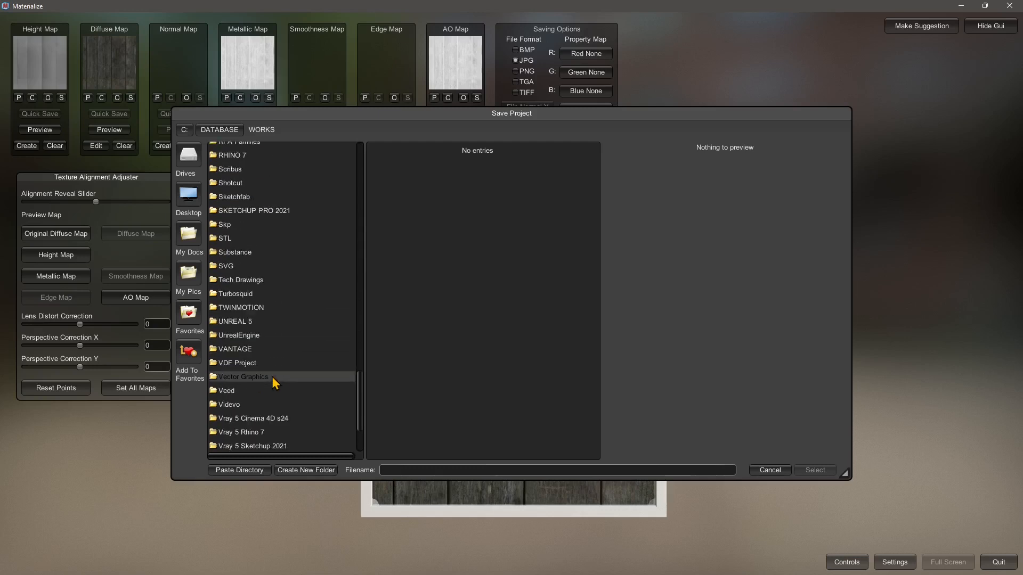
pyautogui.scroll(10, 272, 377)
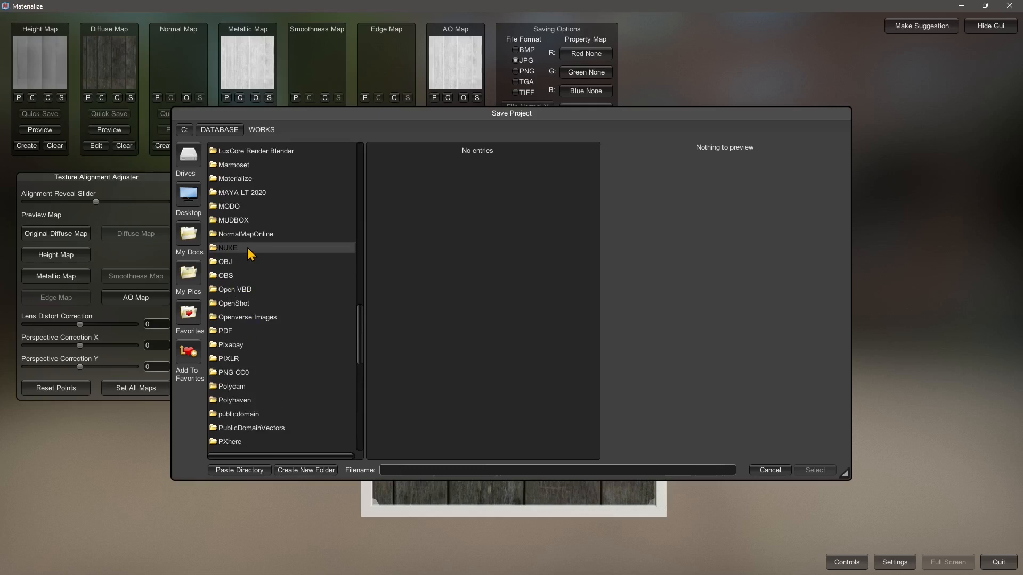
pyautogui.doubleClick(247, 180)
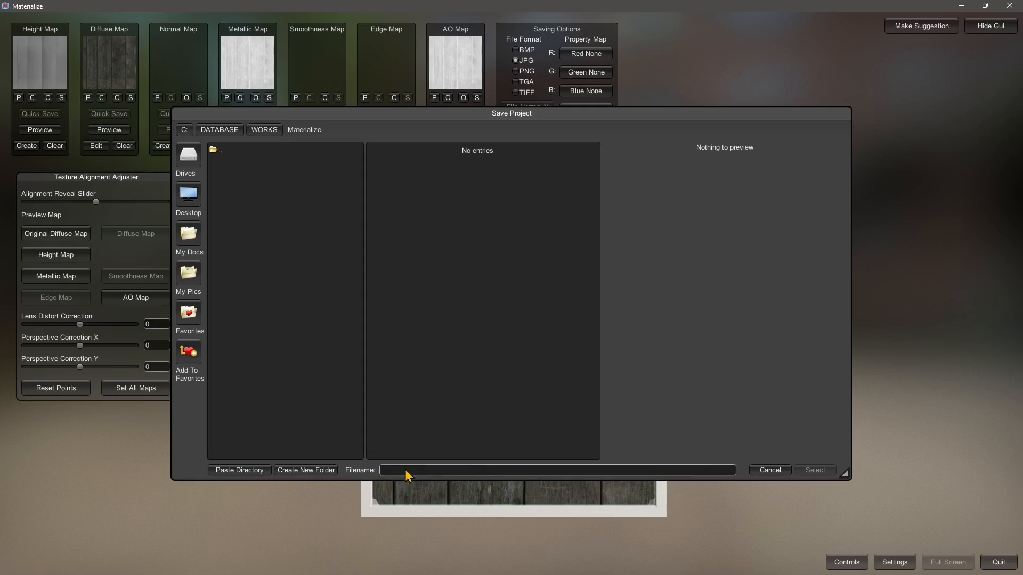
pyautogui.write('test1')
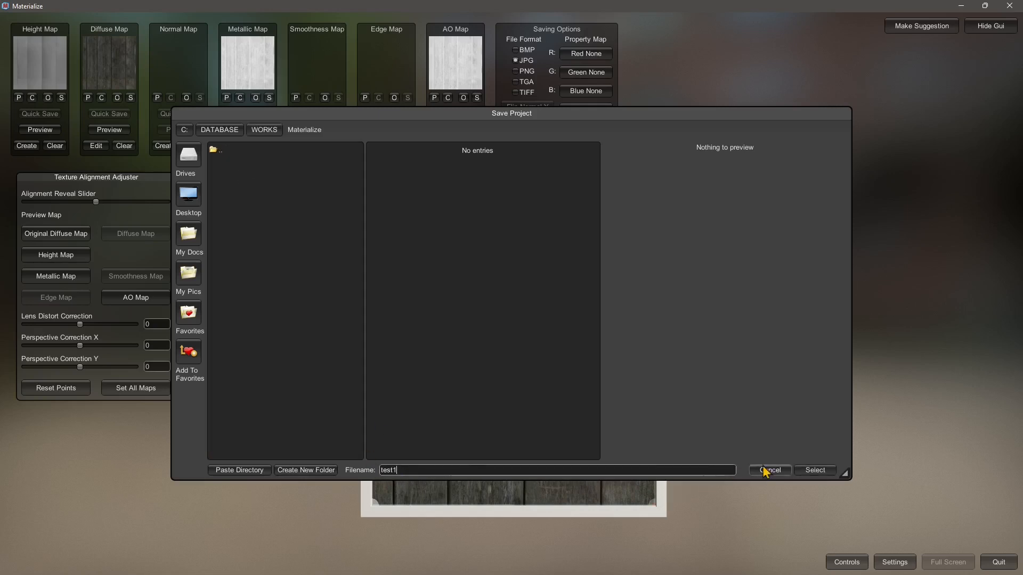
pyautogui.click(815, 470)
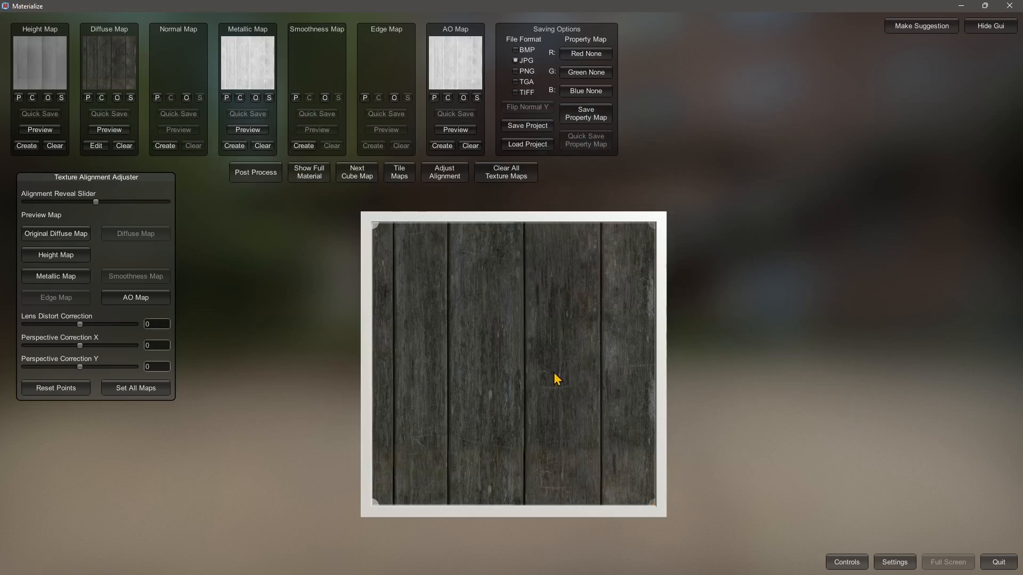
# Check the saved project and map files in the Materialize folder through the project and property map save dialogs, without saving.
pyautogui.click(530, 127)
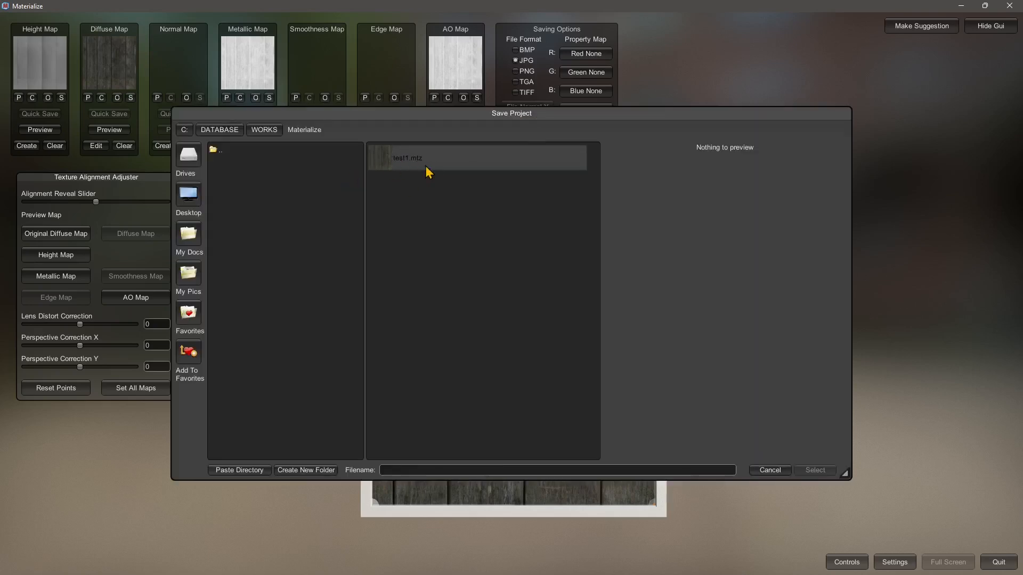
pyautogui.click(770, 470)
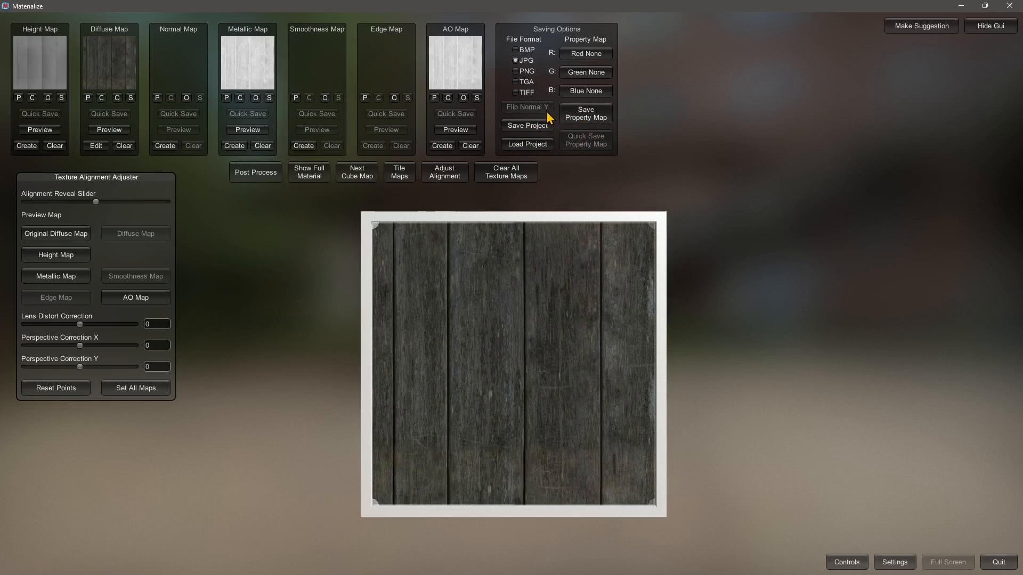
pyautogui.click(586, 114)
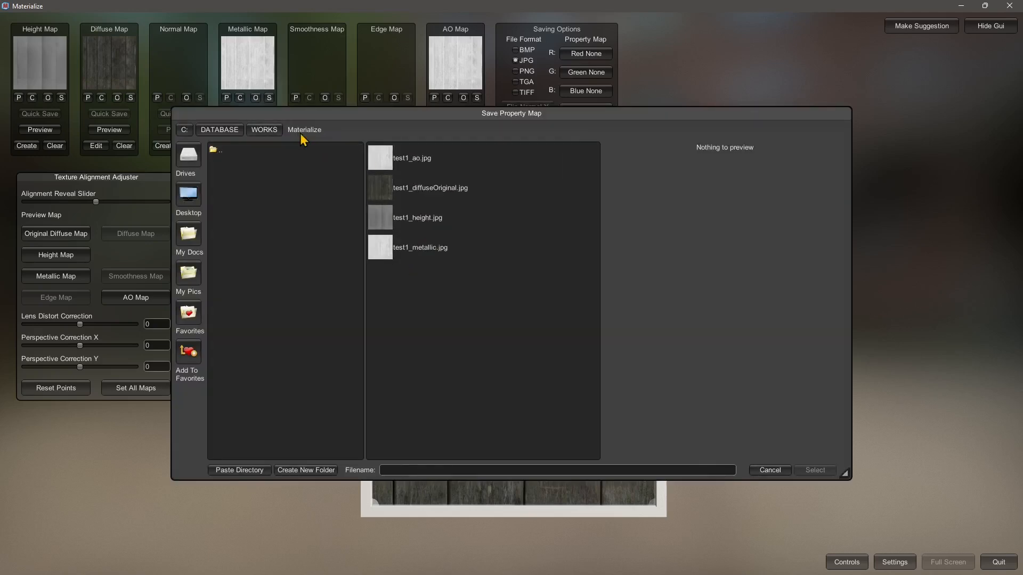
pyautogui.click(266, 129)
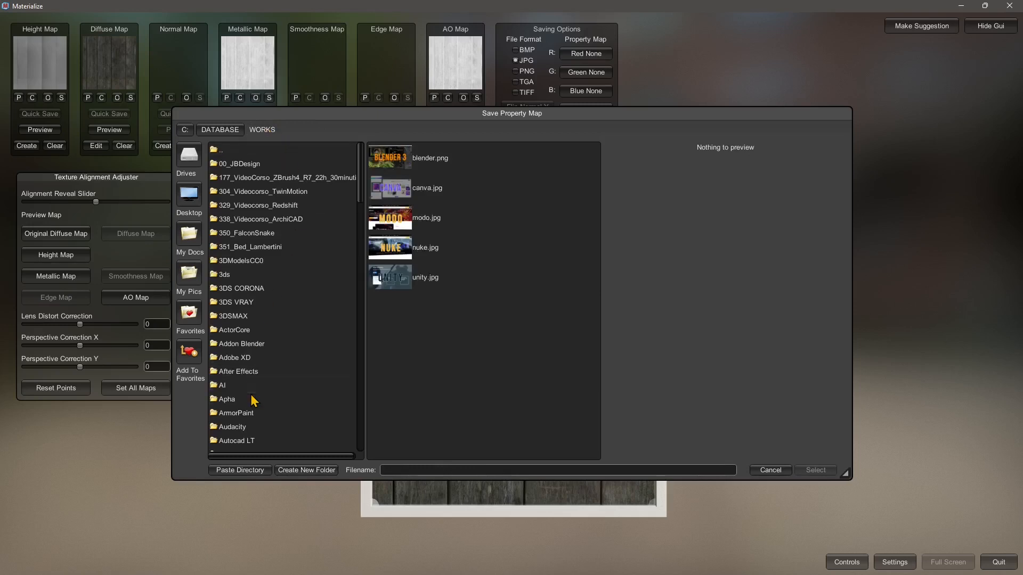
pyautogui.scroll(-7, 256, 377)
pyautogui.scroll(-13, 256, 376)
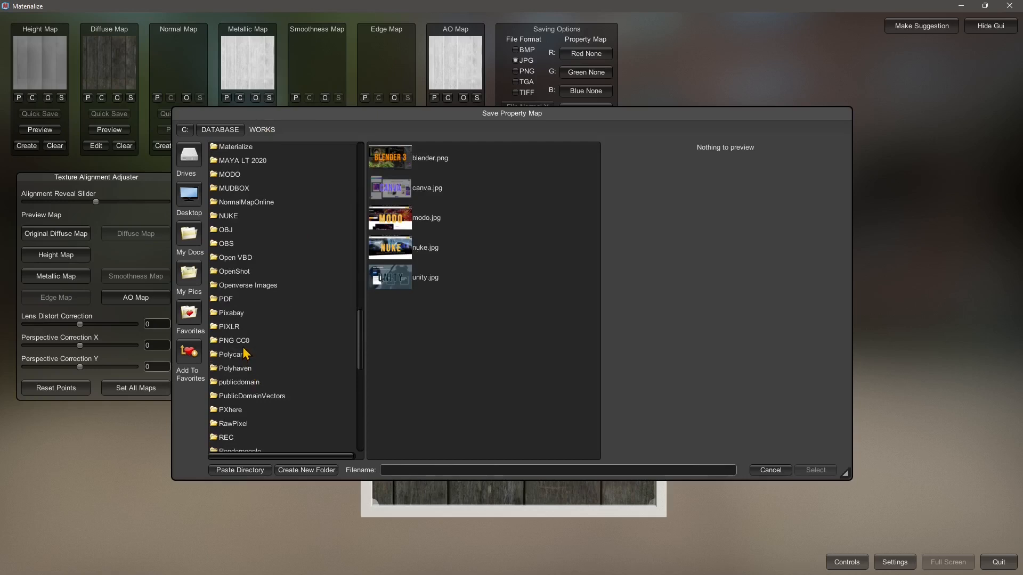
pyautogui.click(236, 149)
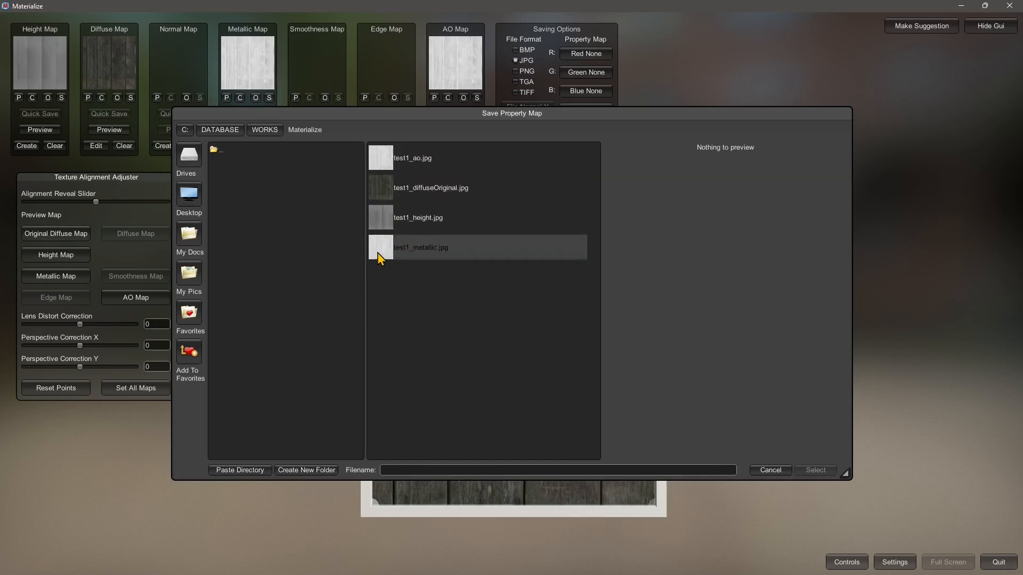
pyautogui.click(770, 469)
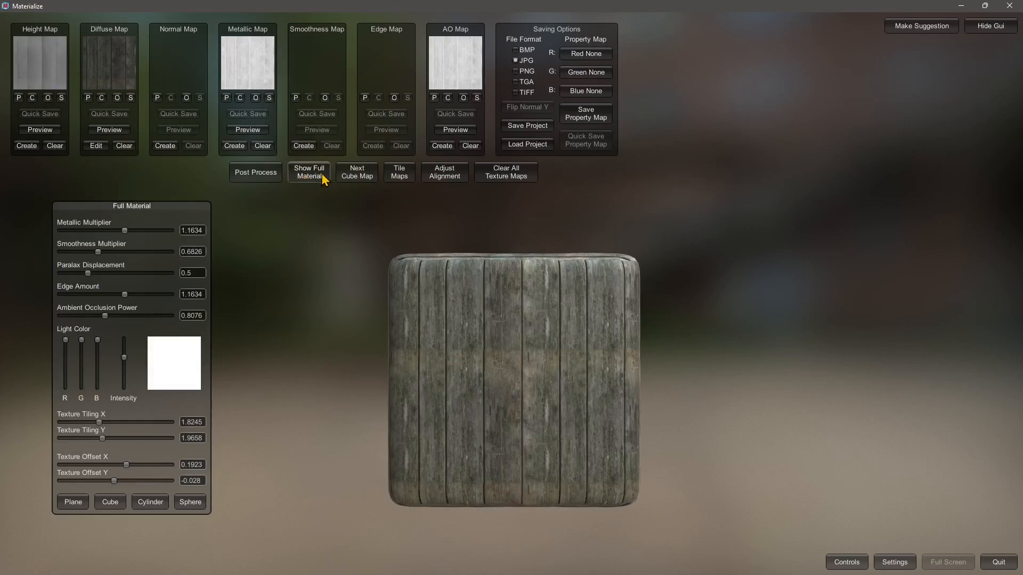
# Start a normal map from the height map with Pre Contrast 50, an adjusted Frequency Equalizer, Angular Intensity 0.6875 and Angularity Amount 0.0576.
pyautogui.moveTo(452, 304); pyautogui.dragTo(374, 322)
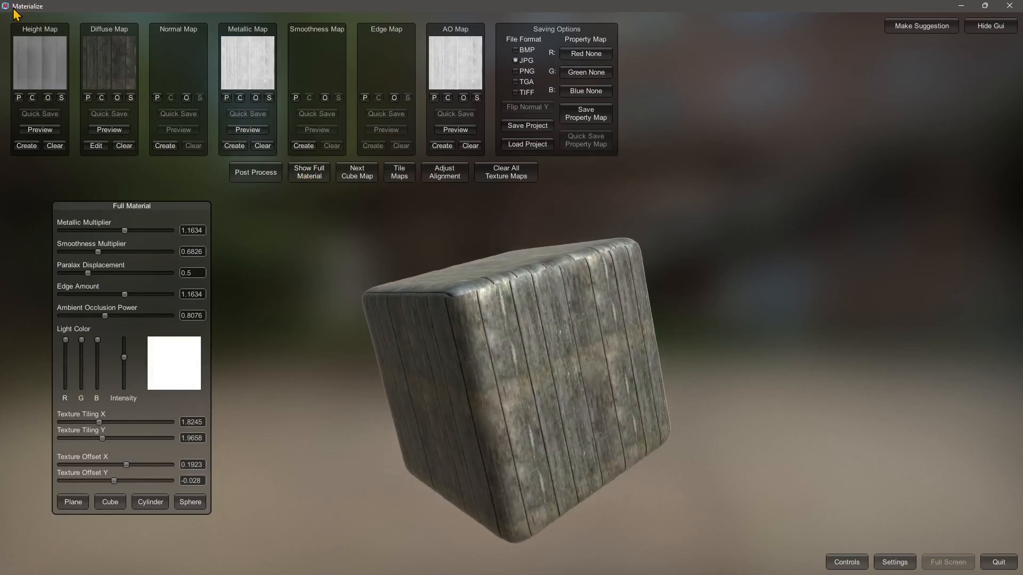
pyautogui.click(165, 145)
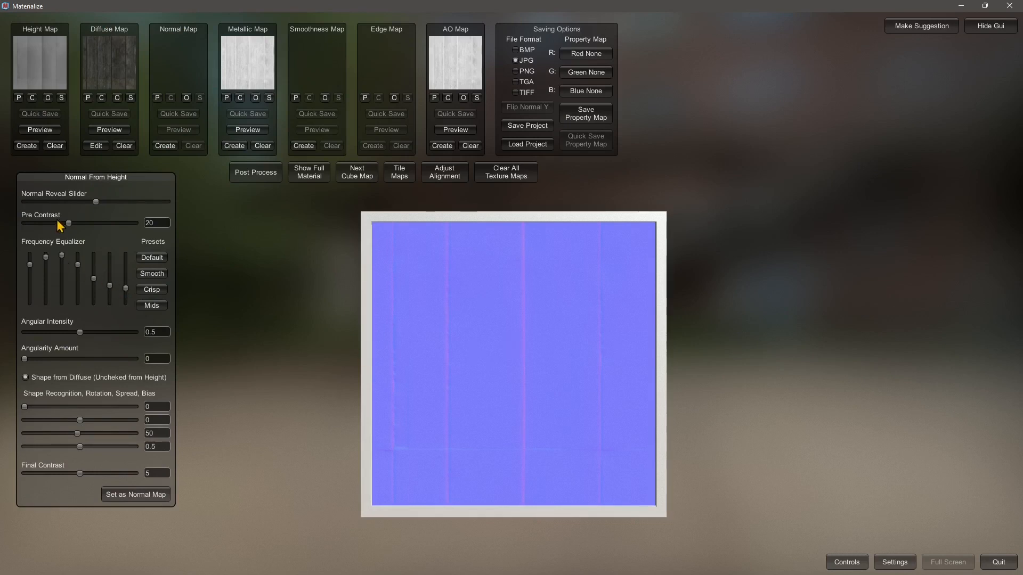
pyautogui.moveTo(96, 201); pyautogui.dragTo(78, 202)
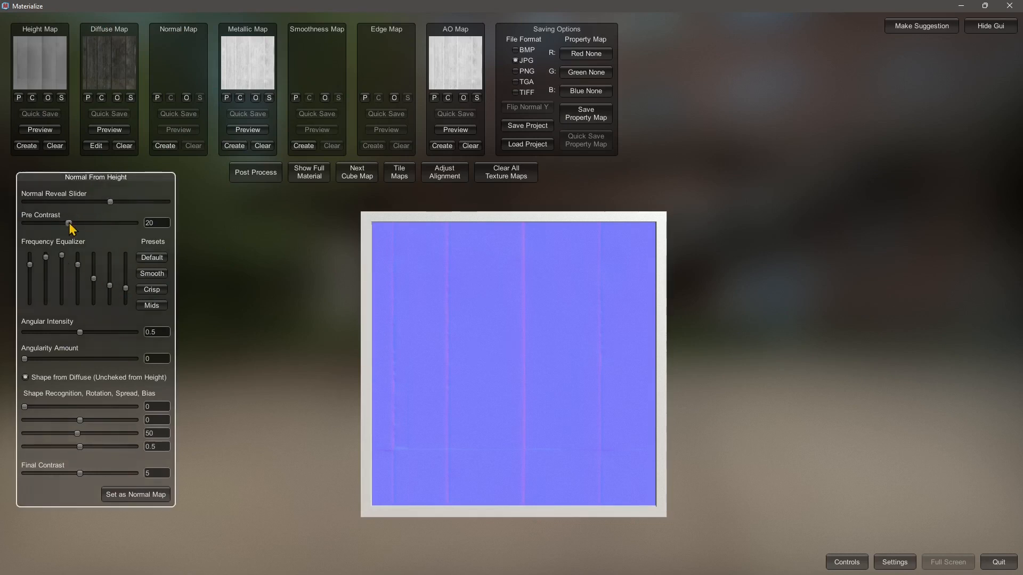
pyautogui.moveTo(147, 229)
pyautogui.mouseDown()
pyautogui.moveTo(107, 230)
pyautogui.moveTo(148, 241)
pyautogui.mouseUp()
pyautogui.moveTo(65, 257); pyautogui.dragTo(68, 263)
pyautogui.moveTo(80, 331); pyautogui.dragTo(101, 334)
pyautogui.moveTo(30, 363); pyautogui.dragTo(51, 358)
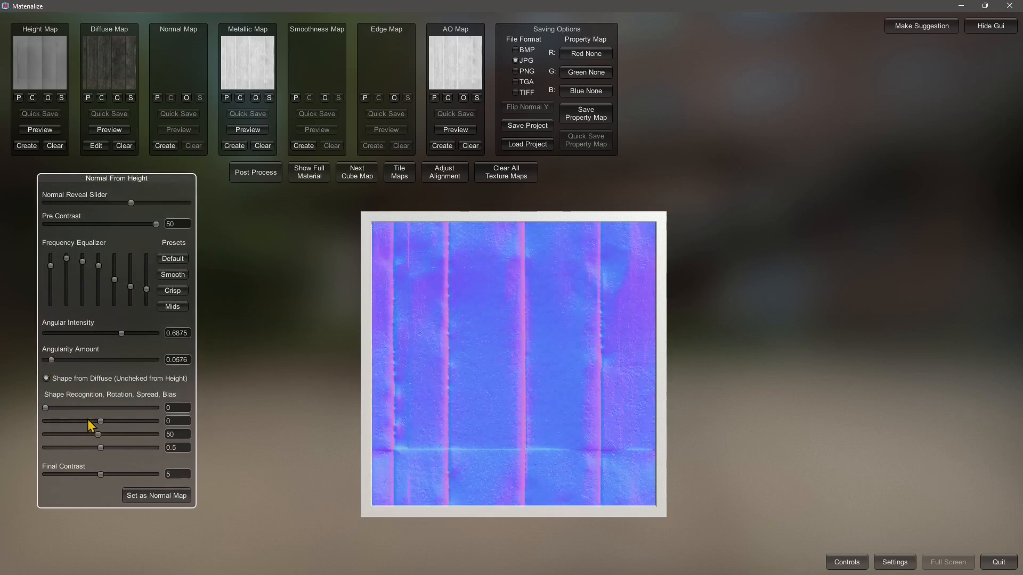
# Apply the normal map with Shape Recognition 0.0576, Rotation -0.271, Spread 44, Bias 0.3605 and Final Contrast 2.1634, and preview it on the cube.
pyautogui.moveTo(45, 408); pyautogui.dragTo(69, 474)
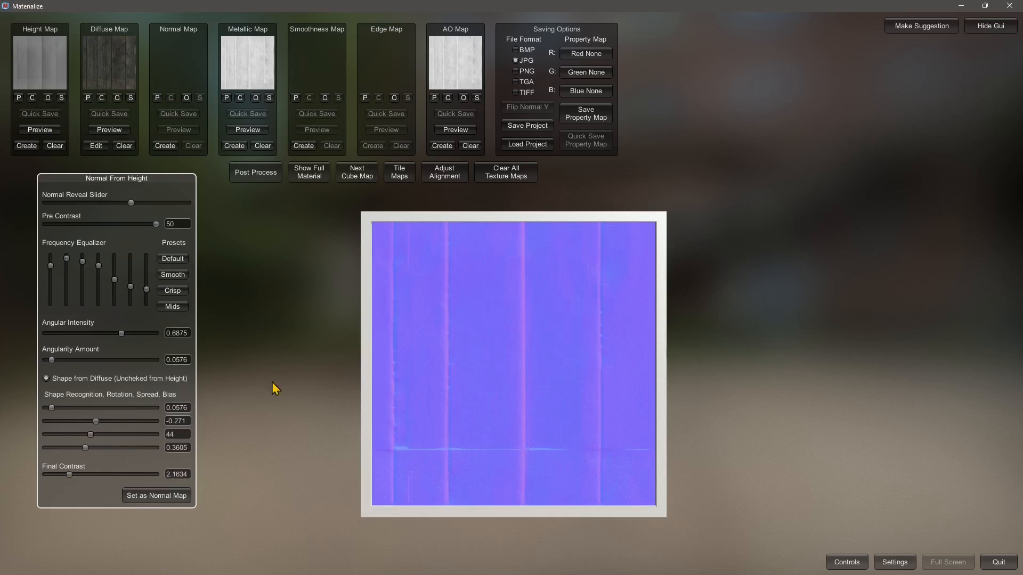
pyautogui.click(163, 495)
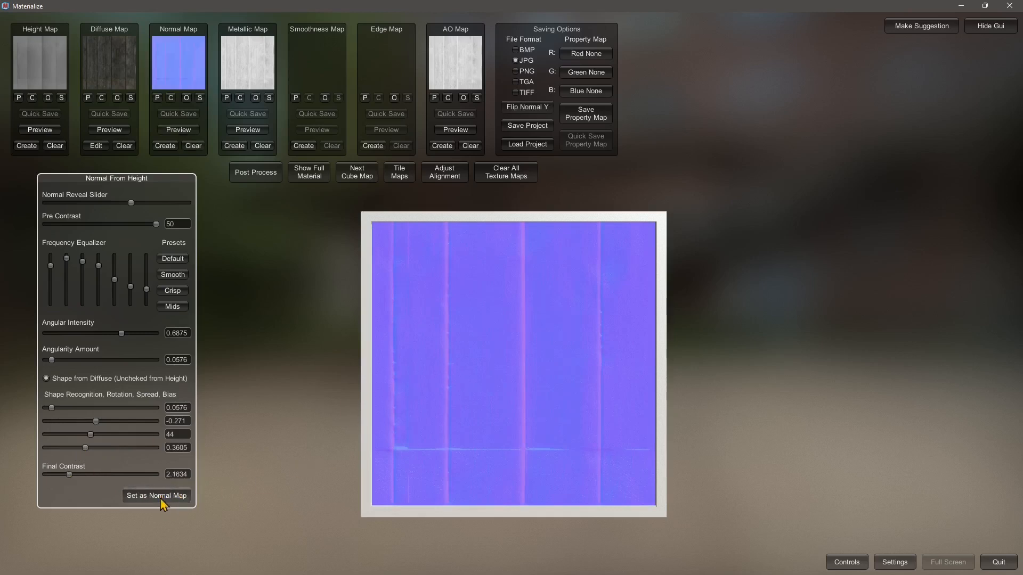
pyautogui.click(314, 172)
pyautogui.moveTo(495, 433); pyautogui.dragTo(444, 370, button='right')
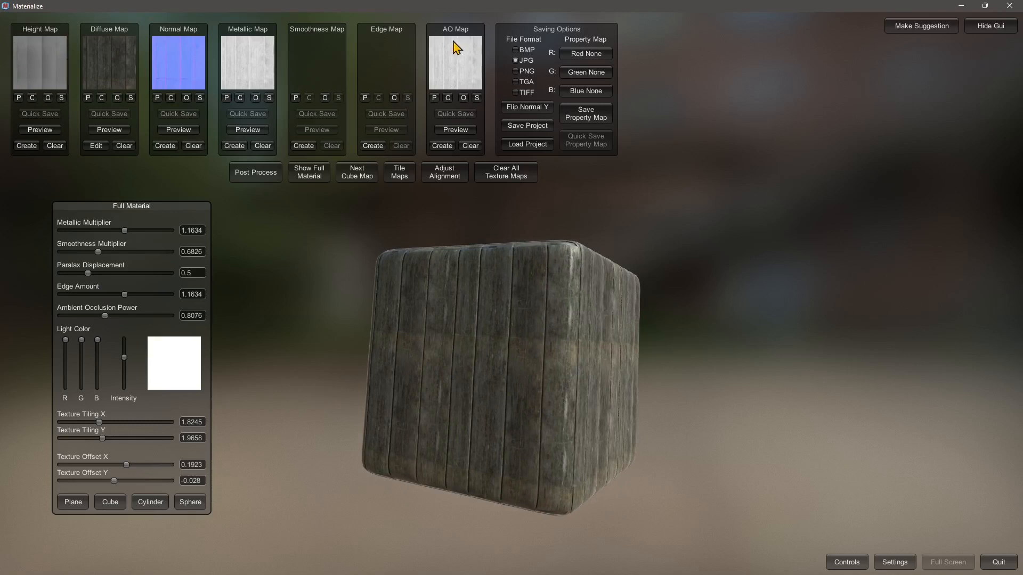
# Clear the existing AO map and replace it with one generated from the normal and height maps using the default settings.
pyautogui.click(443, 148)
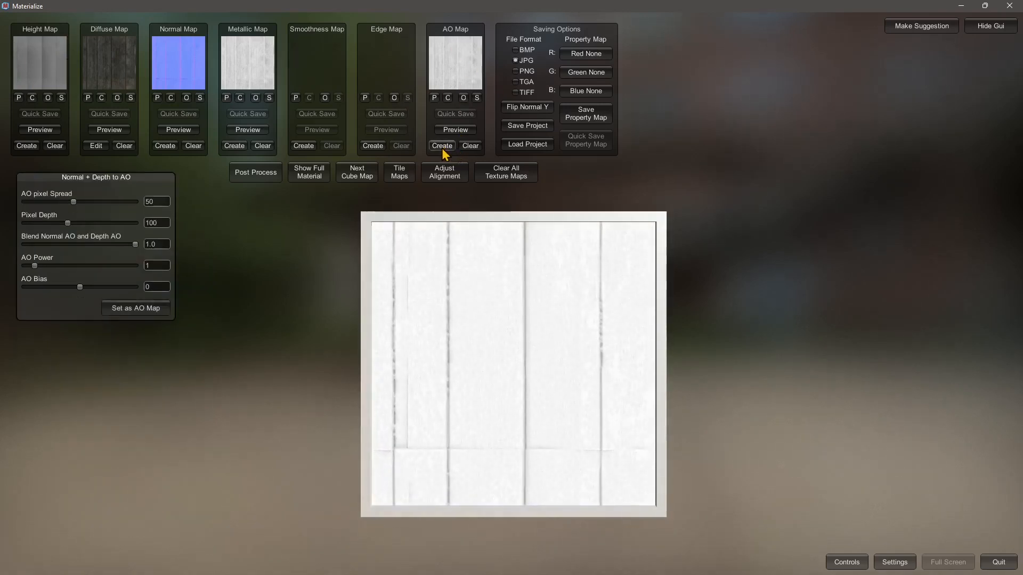
pyautogui.click(471, 147)
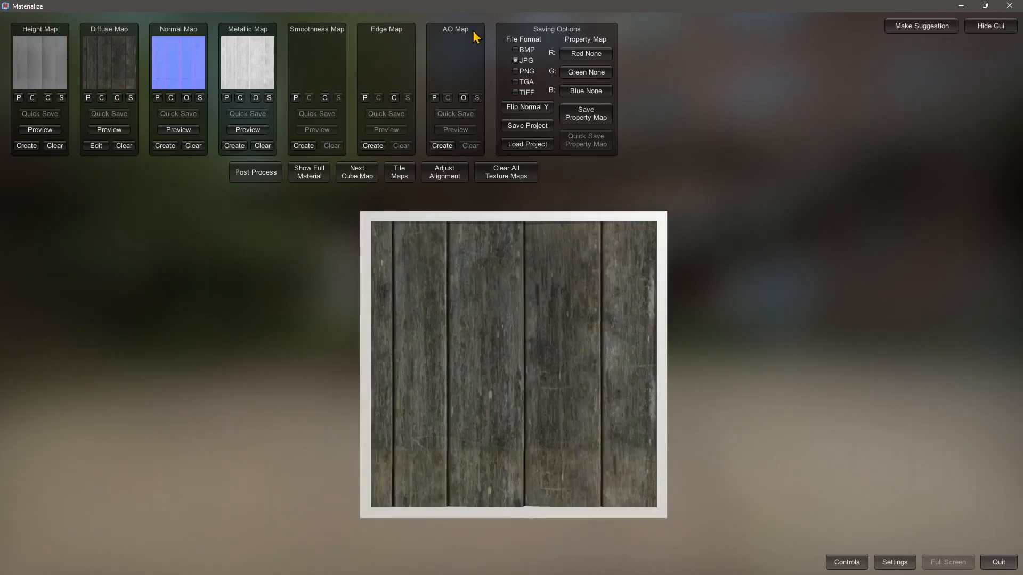
pyautogui.click(440, 146)
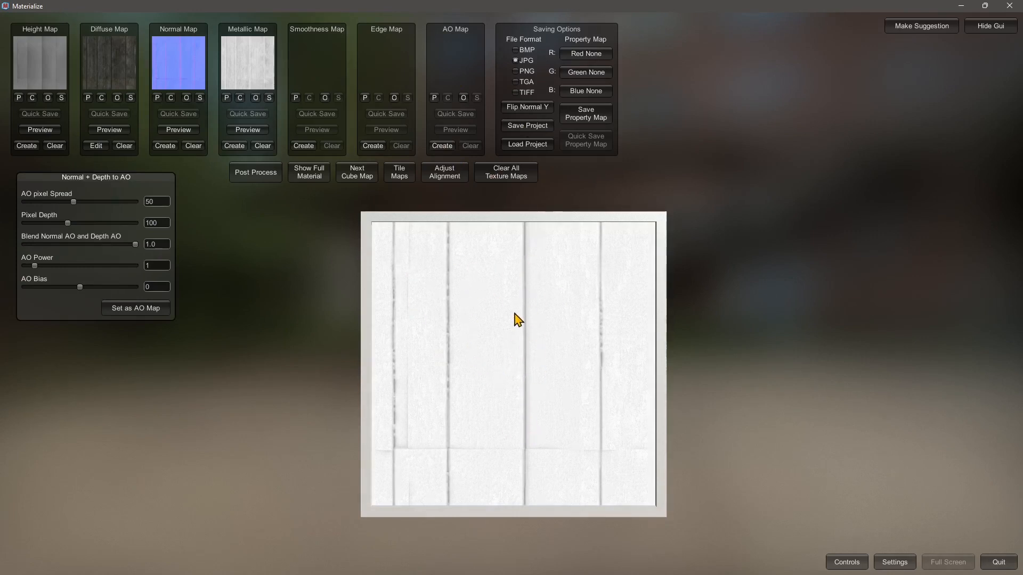
pyautogui.click(155, 312)
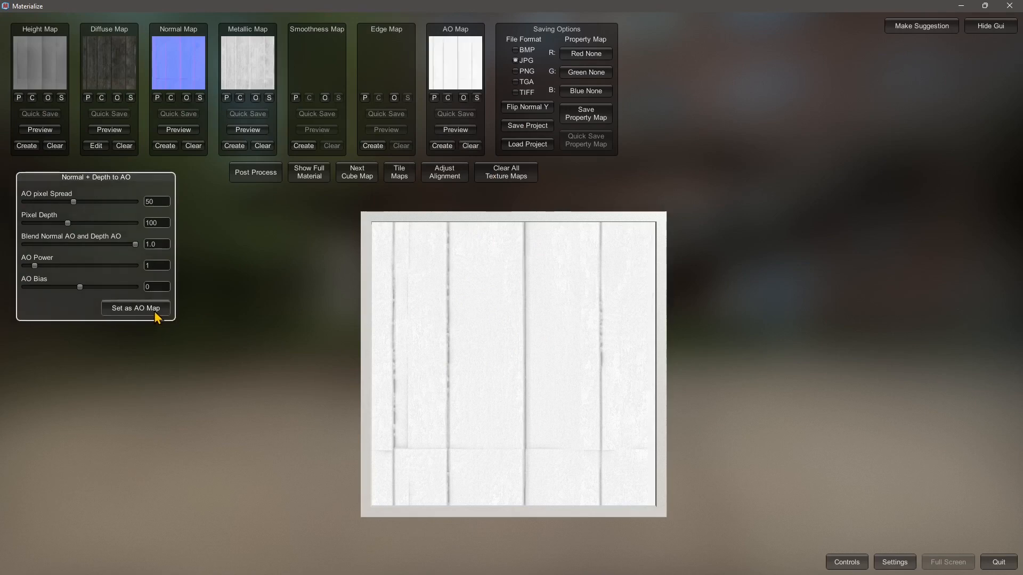
# Preview the full material with the new AO map on the cube from several angles.
pyautogui.click(314, 177)
pyautogui.moveTo(497, 407); pyautogui.dragTo(449, 438)
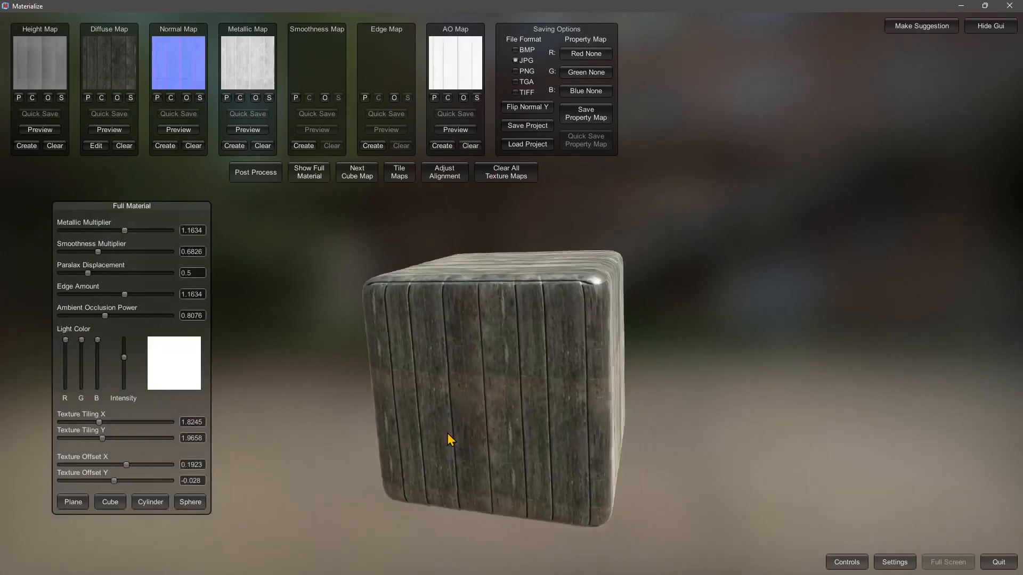
pyautogui.moveTo(447, 433); pyautogui.dragTo(481, 427, button='right')
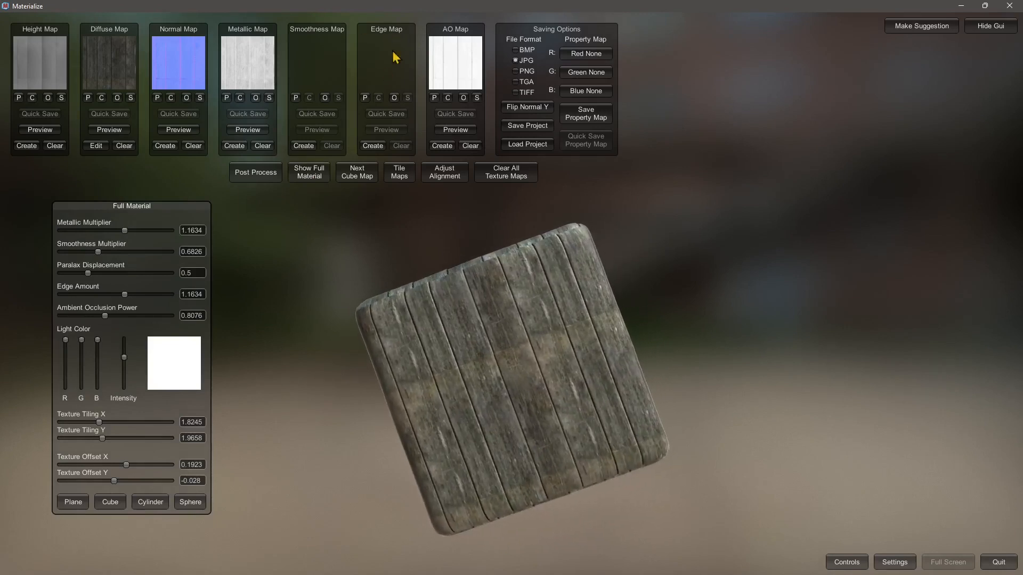
# Generate an edge map from the normal map using the default settings.
pyautogui.click(373, 146)
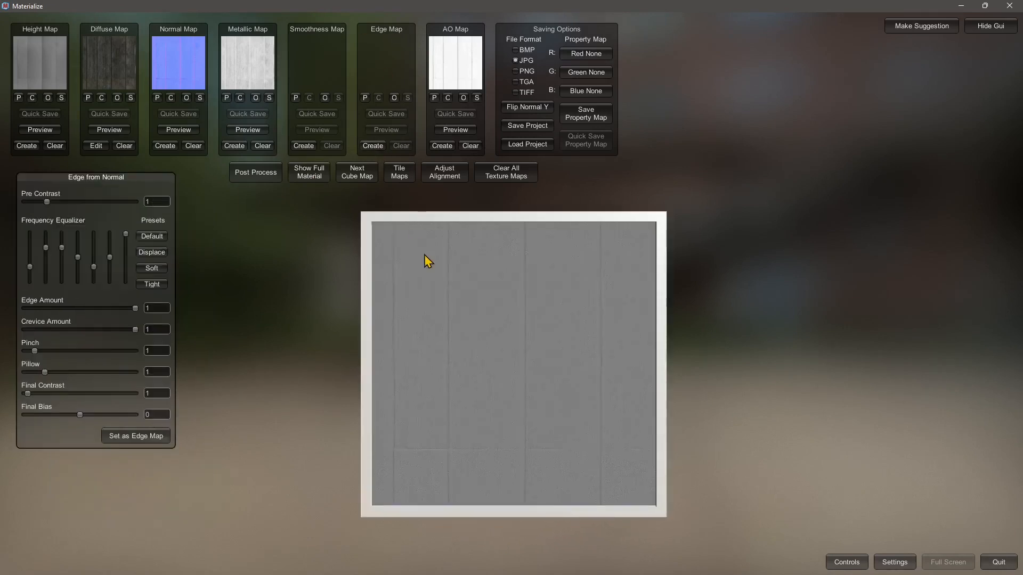
pyautogui.click(148, 437)
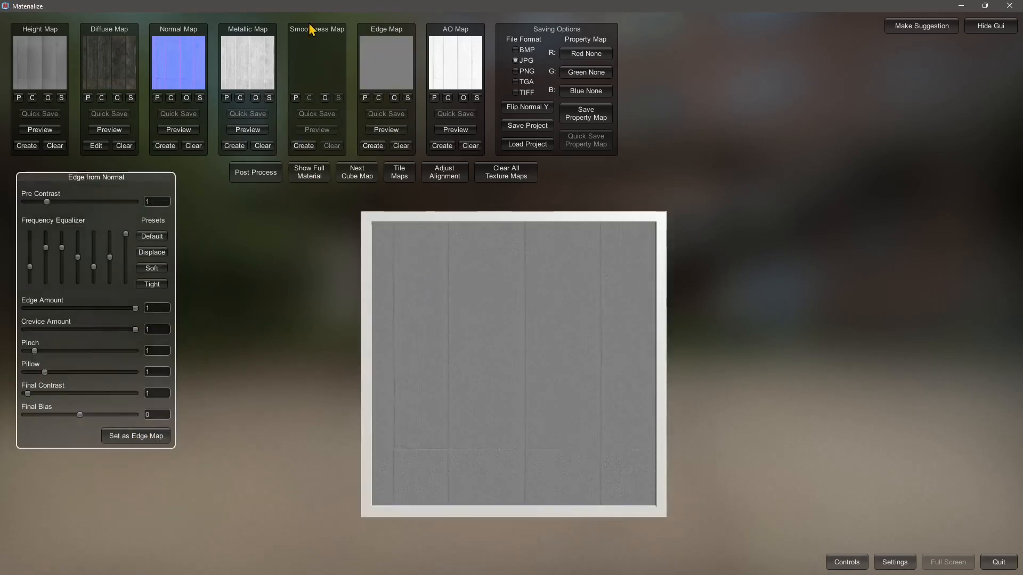
# Create the smoothness map with Base Smoothness 0.1336, Sample Blur Size 19, High Pass Blur Size 28, High Pass Overlay -0.653 and Final Contrast 0.4807.
pyautogui.click(306, 147)
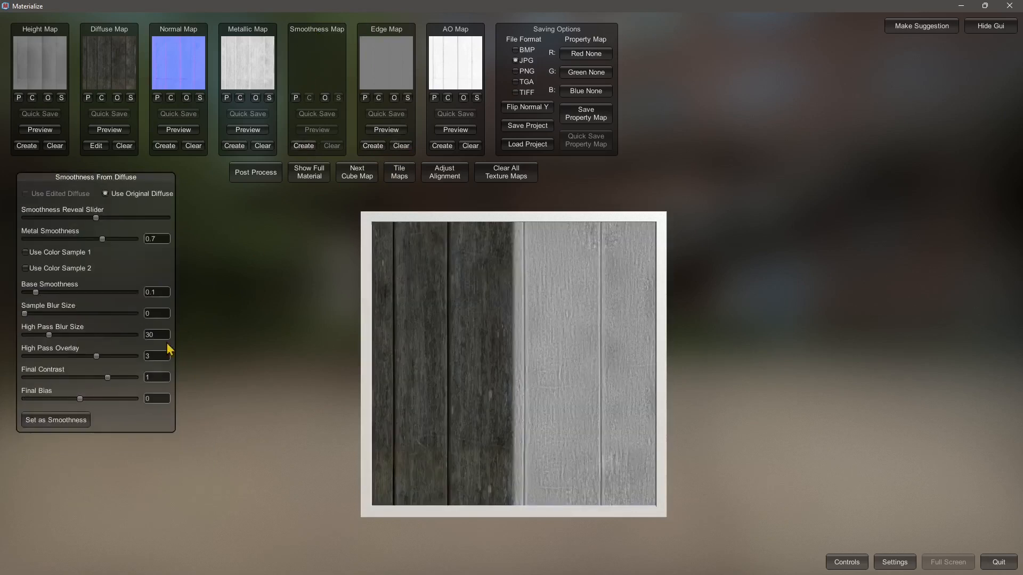
pyautogui.moveTo(36, 293); pyautogui.dragTo(94, 378)
pyautogui.click(62, 421)
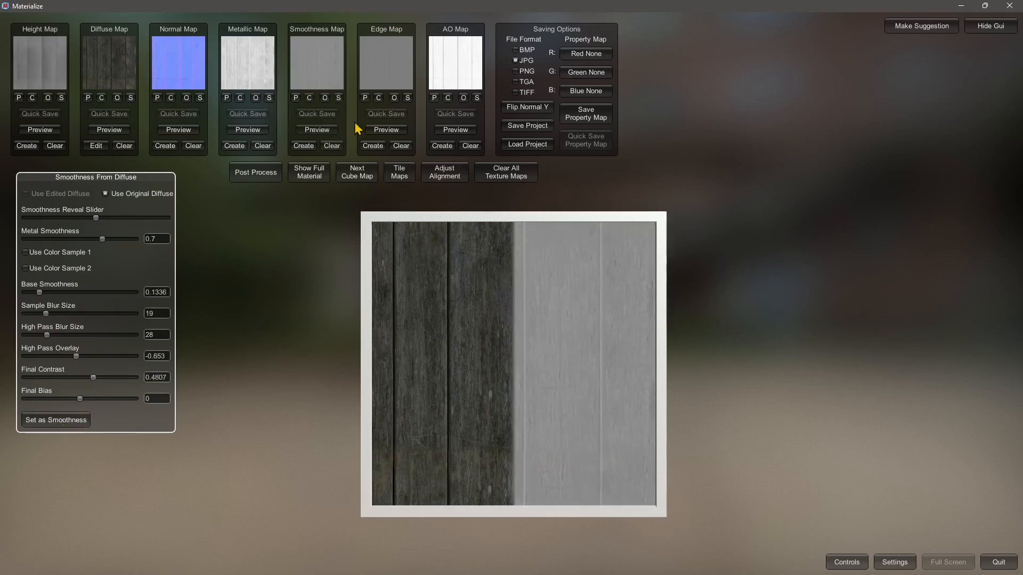
# Preview the full material on the cube, cylinder and plane from different angles.
pyautogui.click(310, 173)
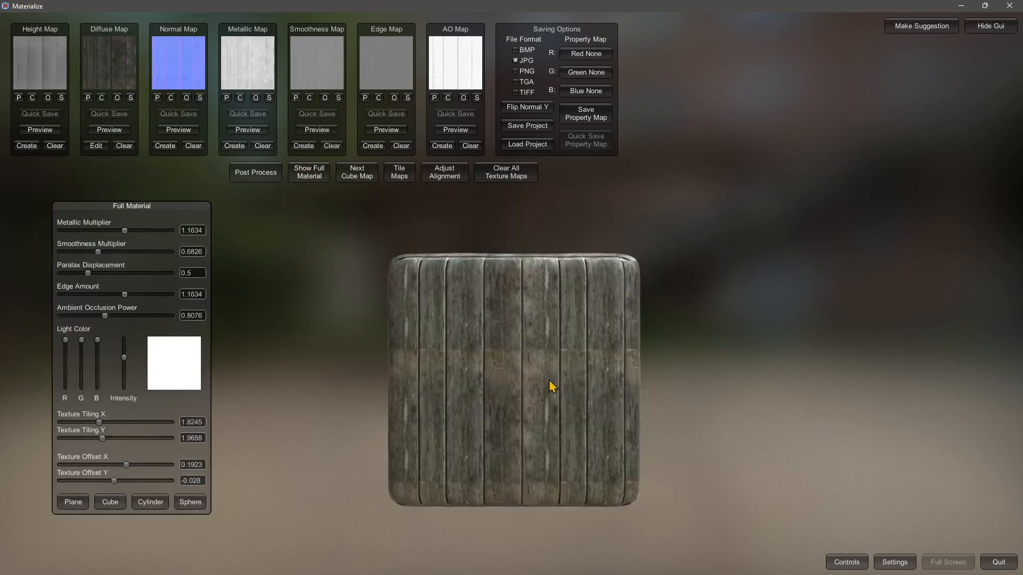
pyautogui.moveTo(605, 381); pyautogui.dragTo(372, 198)
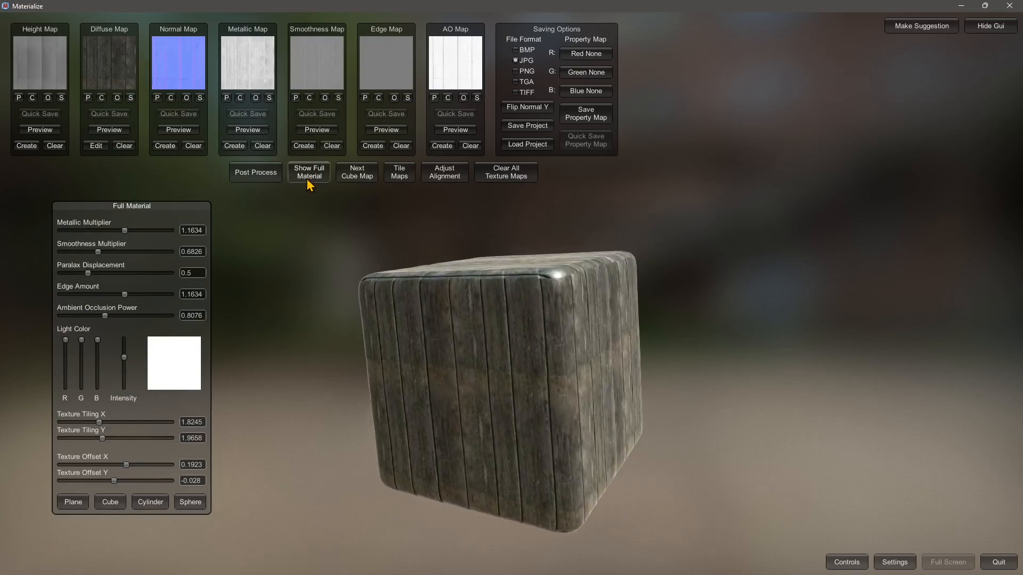
pyautogui.click(150, 502)
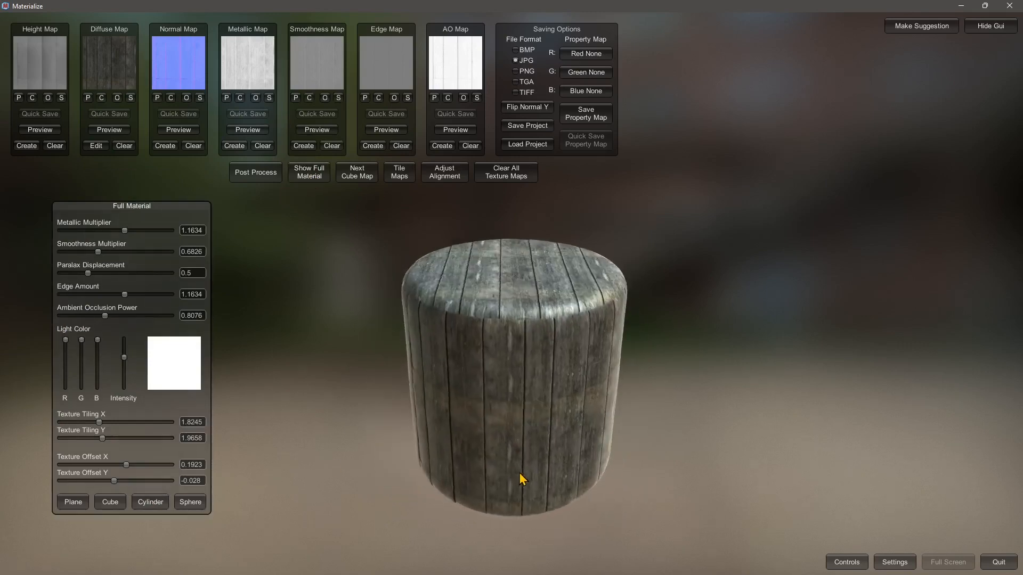
pyautogui.click(73, 501)
pyautogui.moveTo(377, 436)
pyautogui.mouseDown()
pyautogui.moveTo(541, 407)
pyautogui.moveTo(464, 383)
pyautogui.moveTo(452, 358)
pyautogui.moveTo(554, 425)
pyautogui.moveTo(642, 415)
pyautogui.moveTo(505, 427)
pyautogui.moveTo(529, 431)
pyautogui.moveTo(377, 364)
pyautogui.mouseUp()
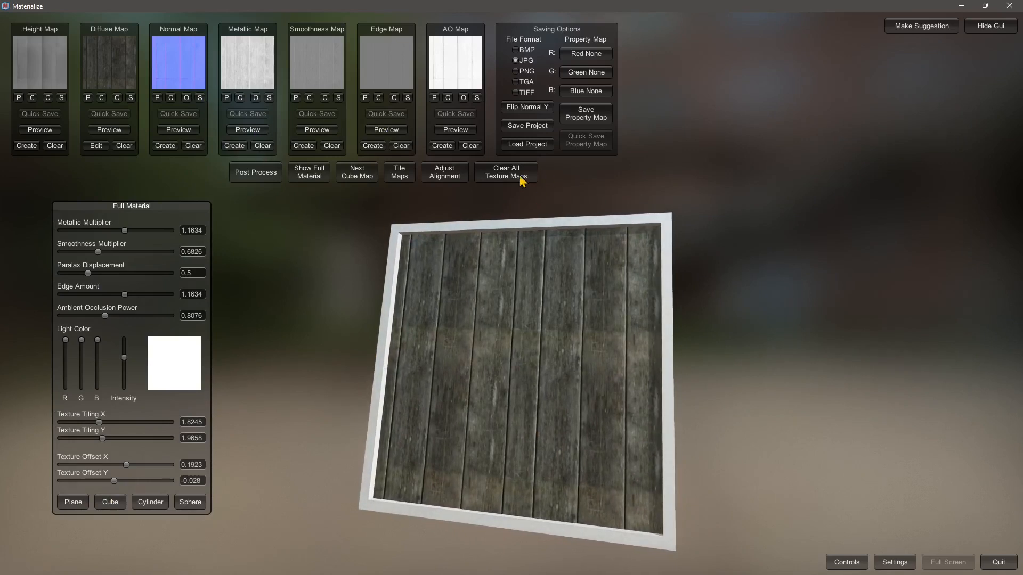
# Save the project as test2 in the Materialize folder, basing the name on the existing test1.mtz file.
pyautogui.click(528, 125)
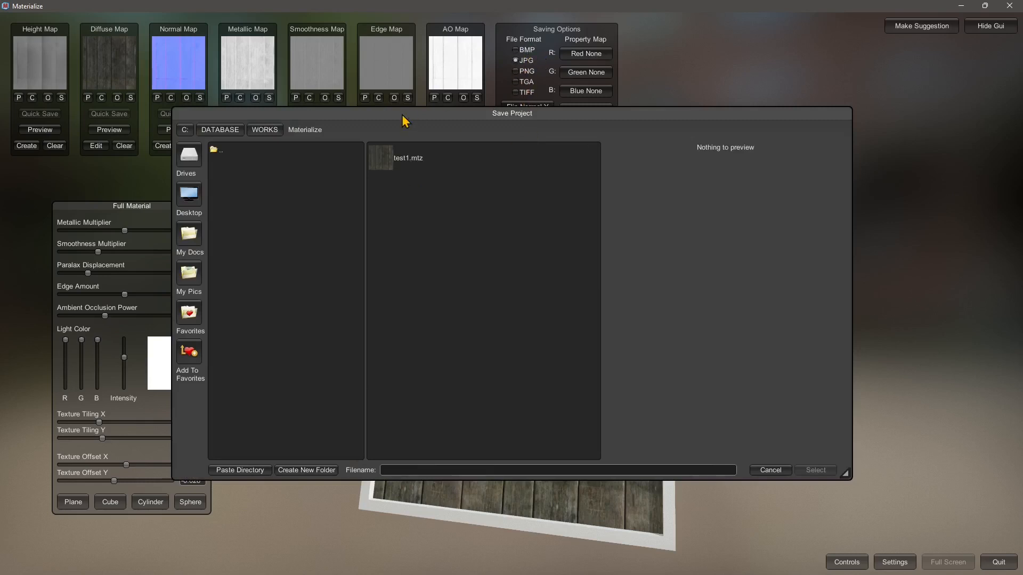
pyautogui.click(402, 153)
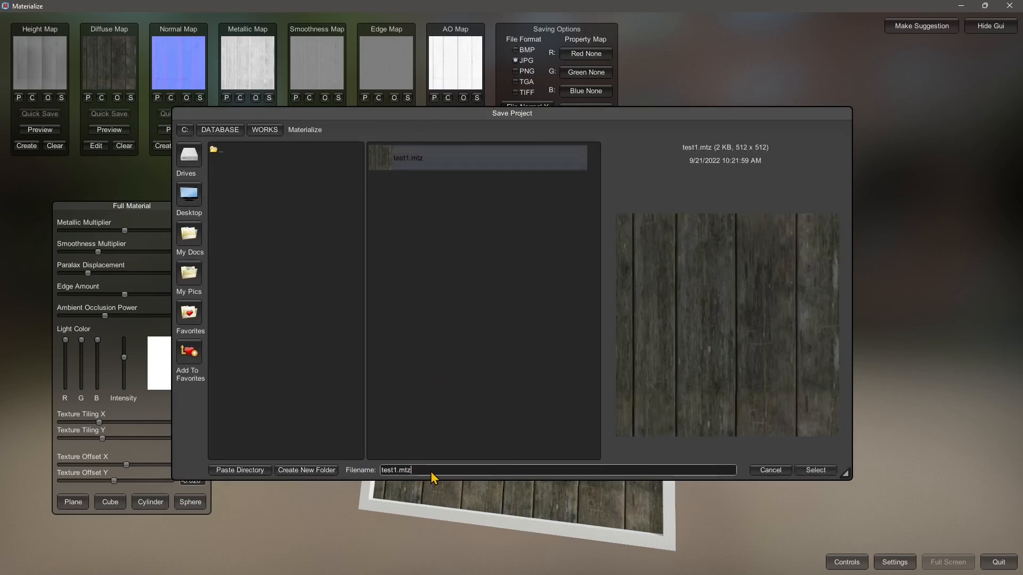
pyautogui.press('BackSpace')
pyautogui.press('BackSpace')
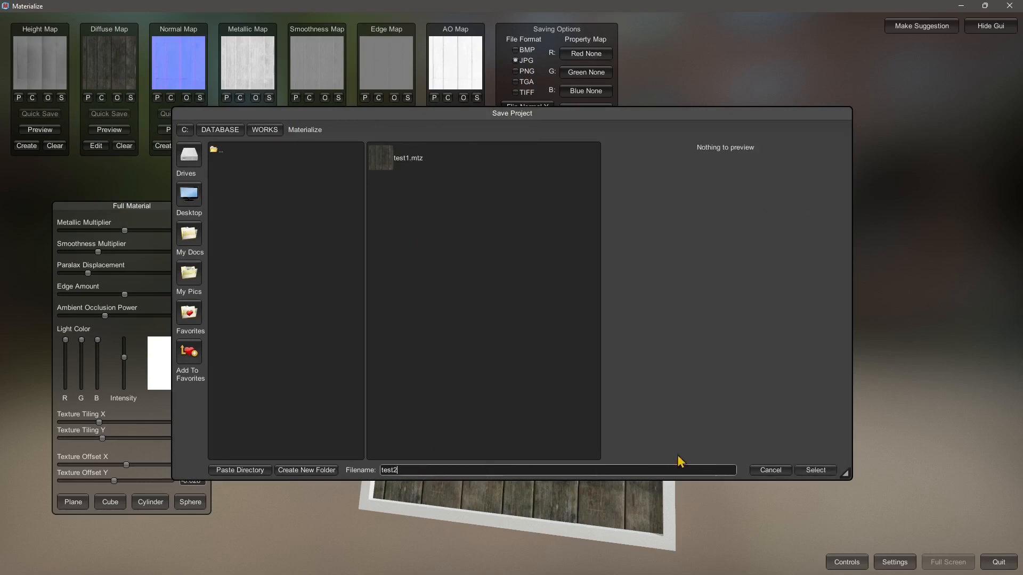
pyautogui.click(815, 471)
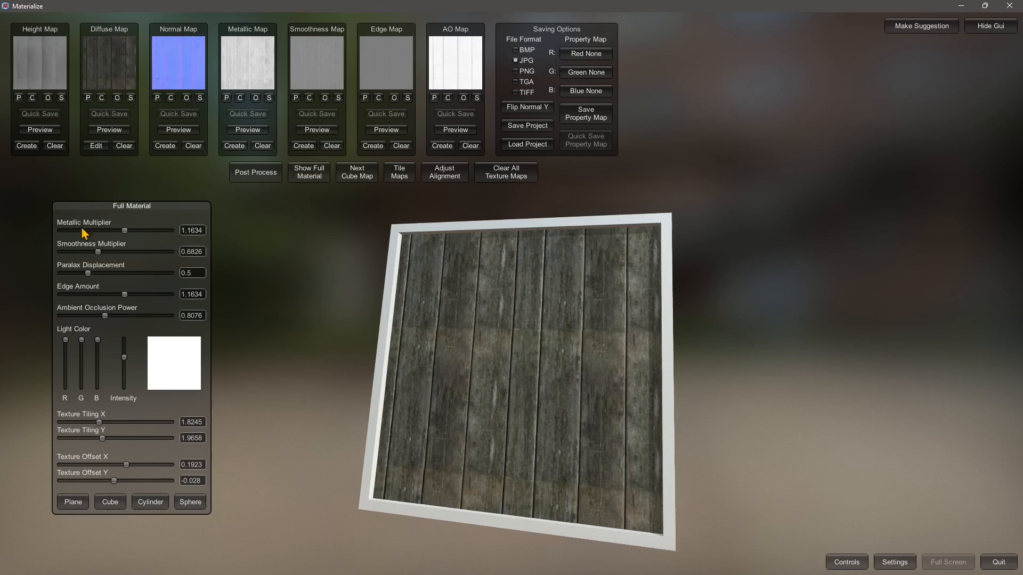
# Clear all texture maps from the current project.
pyautogui.click(504, 177)
pyautogui.click(490, 215)
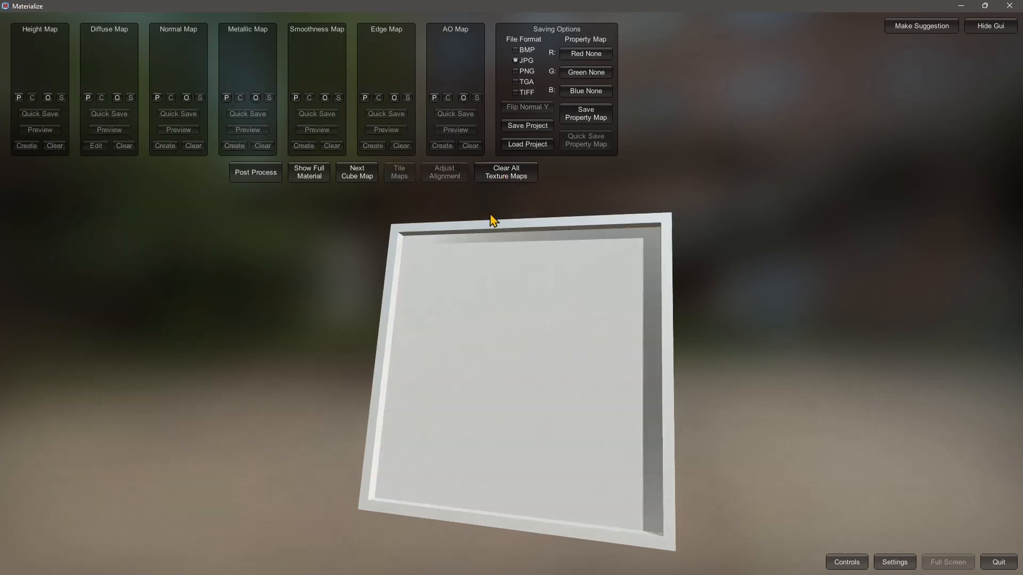